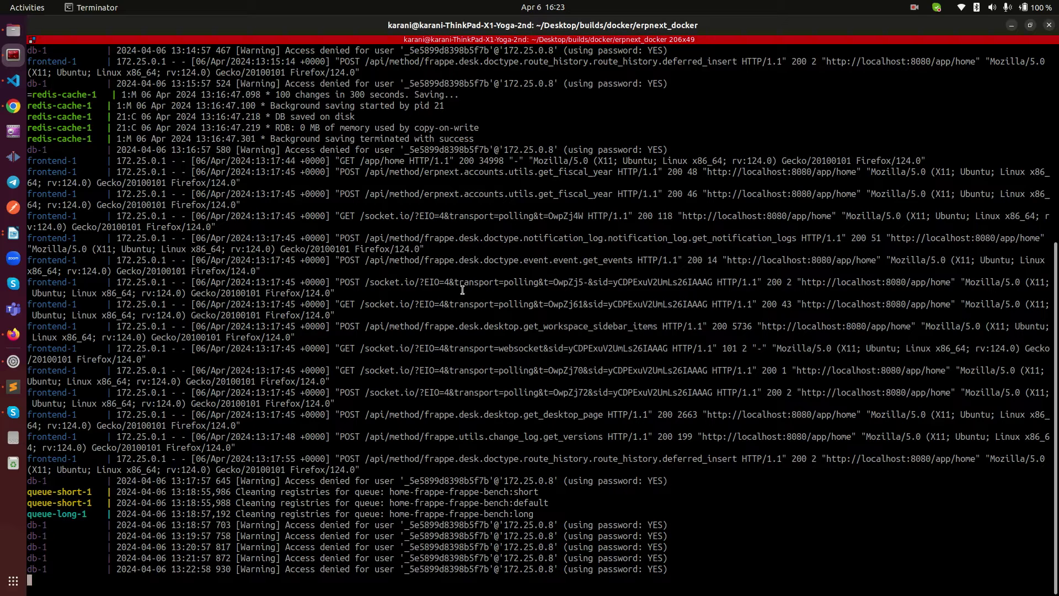
Step: Bring Firefox forward and reload the ERPNext Home page at localhost:8080
right_click(432, 238)
click(319, 283)
click(14, 333)
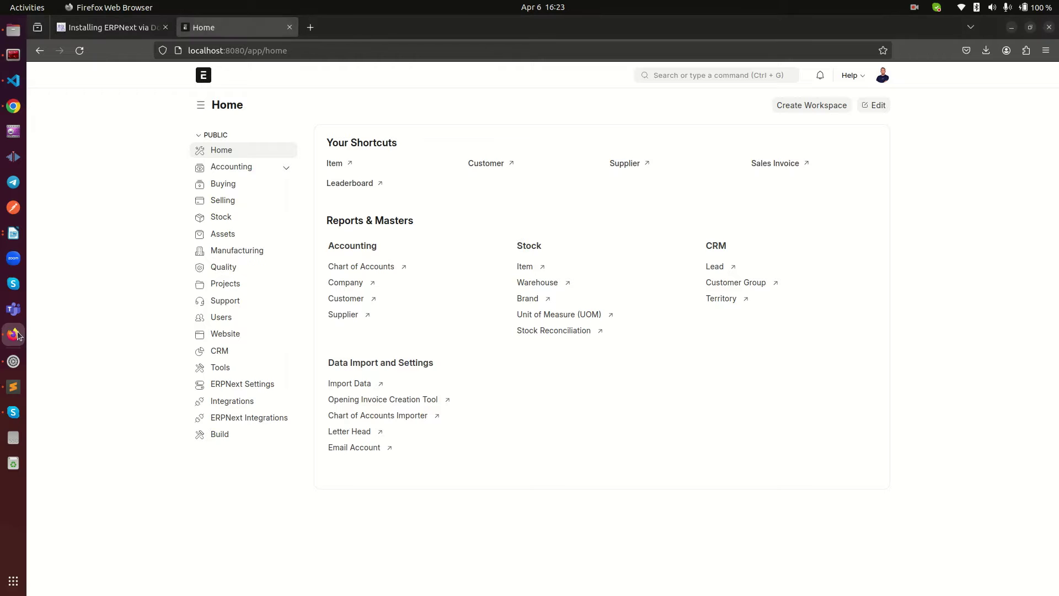
right_click(218, 168)
click(120, 165)
right_click(120, 165)
click(183, 177)
drag(212, 50, 323, 51)
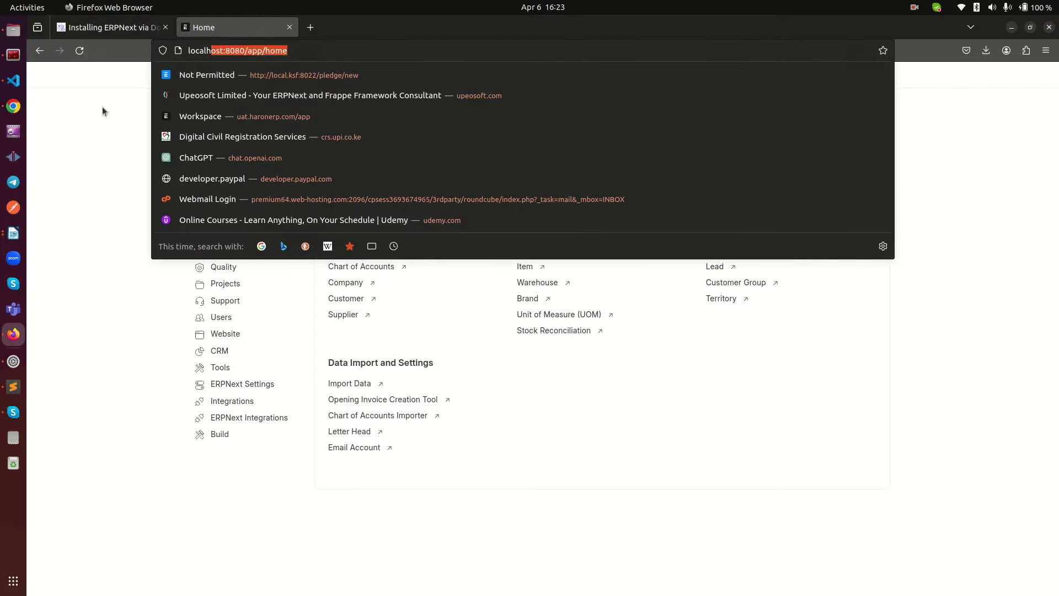
click(105, 107)
Step: Log out and sign back in as Administrator with the account password, letting Firefox save the login
click(854, 78)
click(856, 88)
click(883, 75)
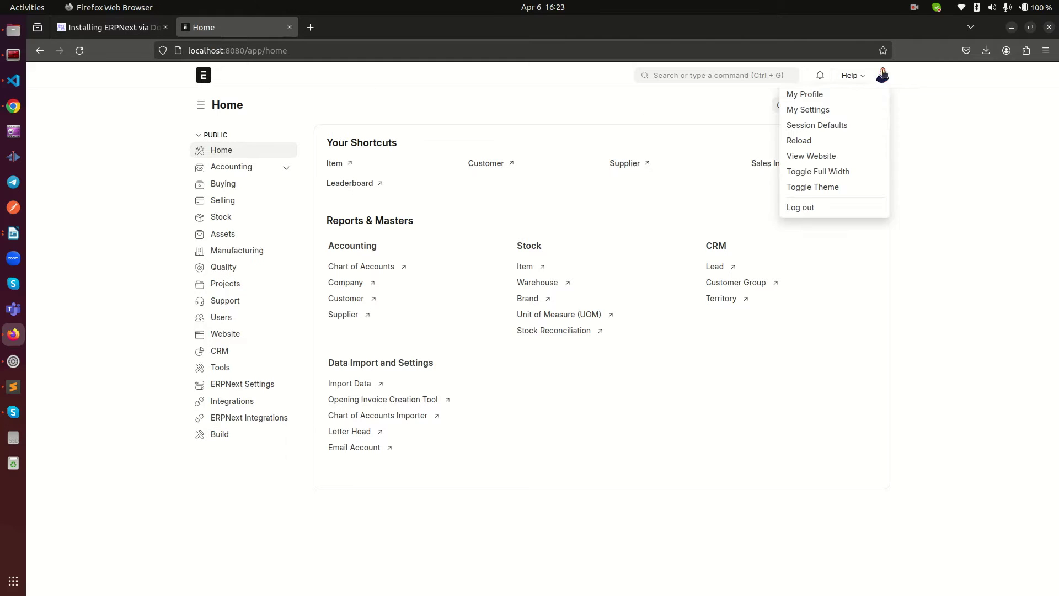
click(817, 208)
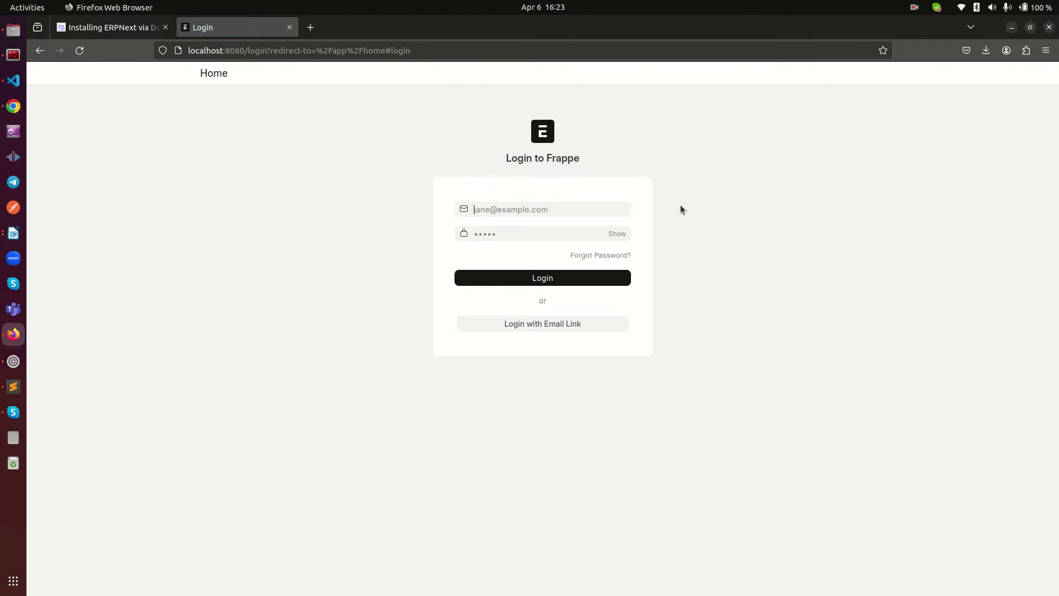
text(Administrator)
key(Tab)
text(admi)
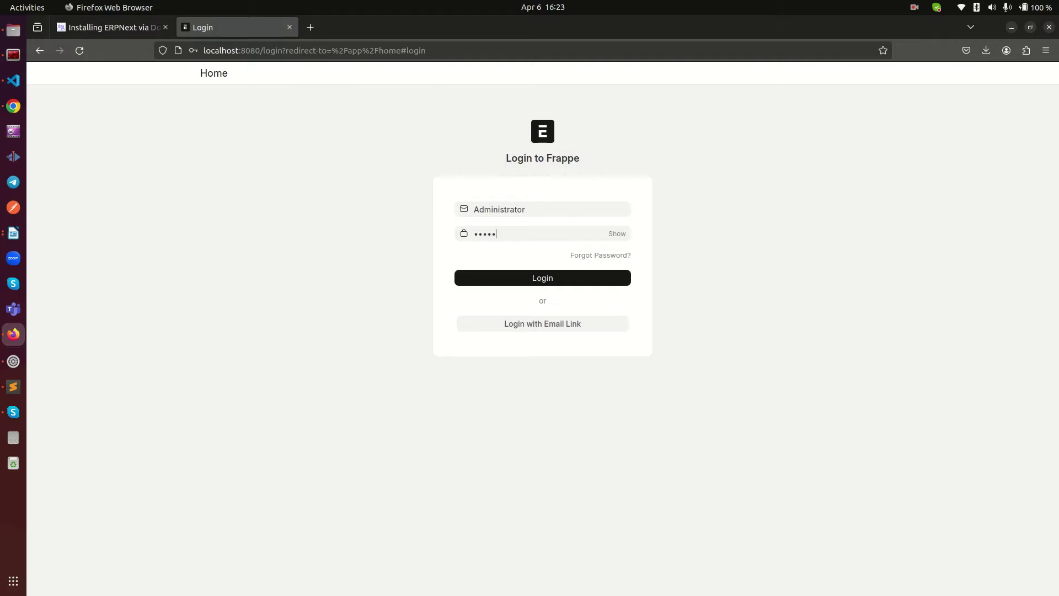
text(n)
key(Return)
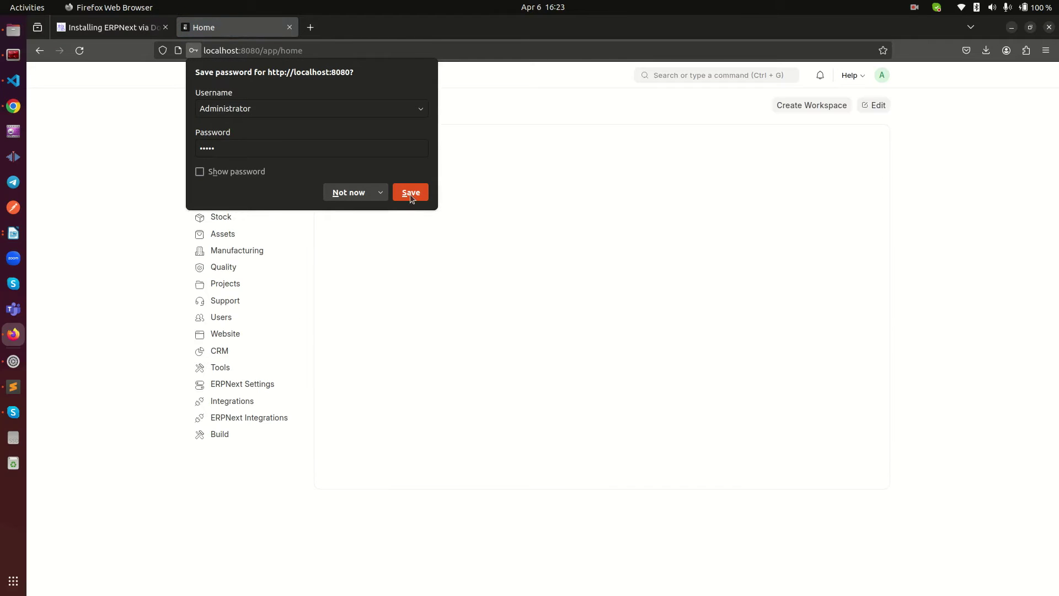
click(411, 193)
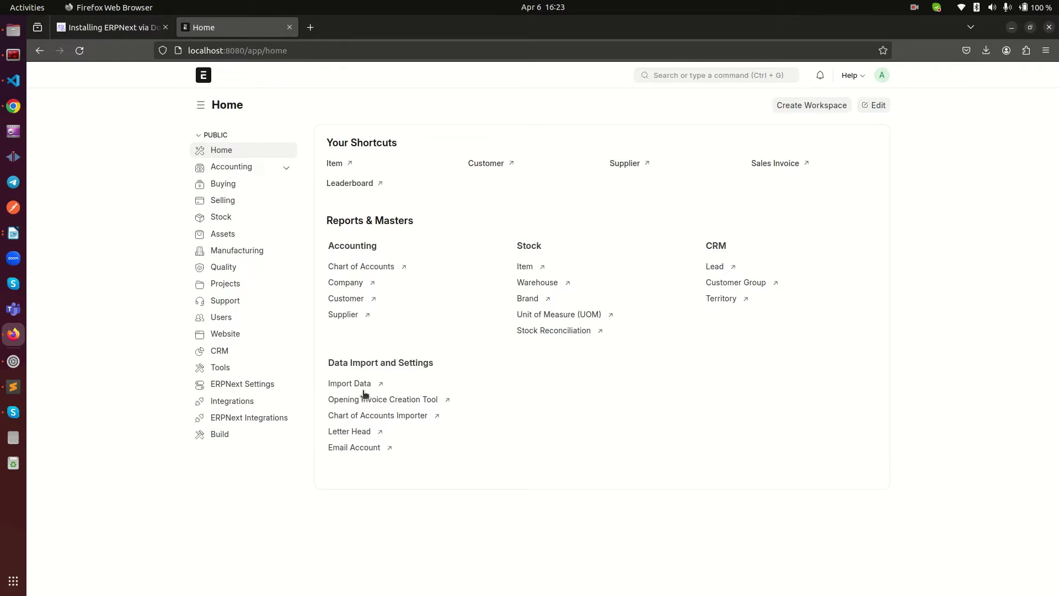
click(854, 76)
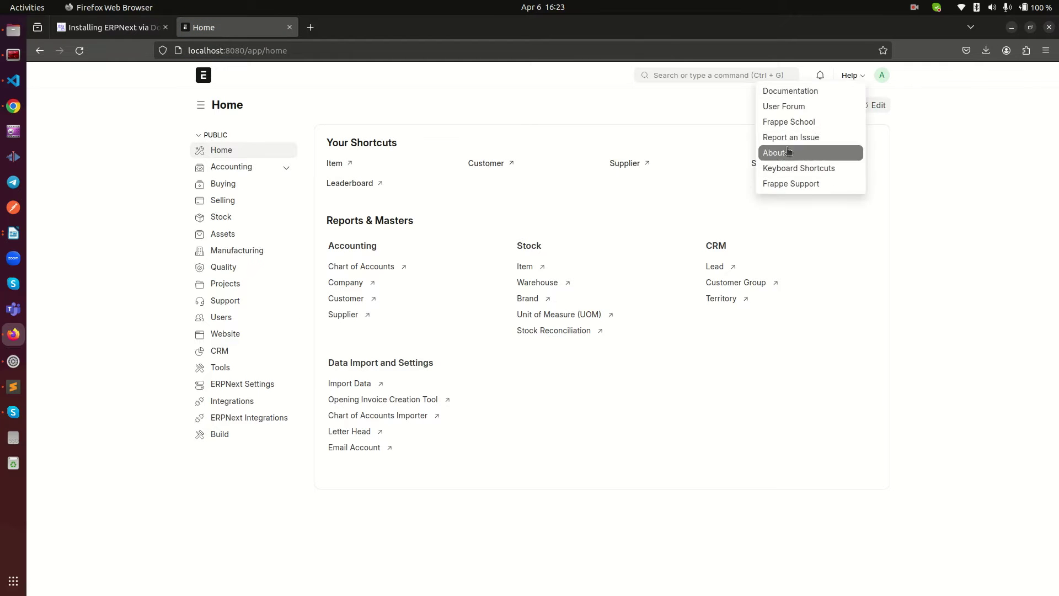
click(774, 153)
drag(505, 295, 418, 277)
click(444, 280)
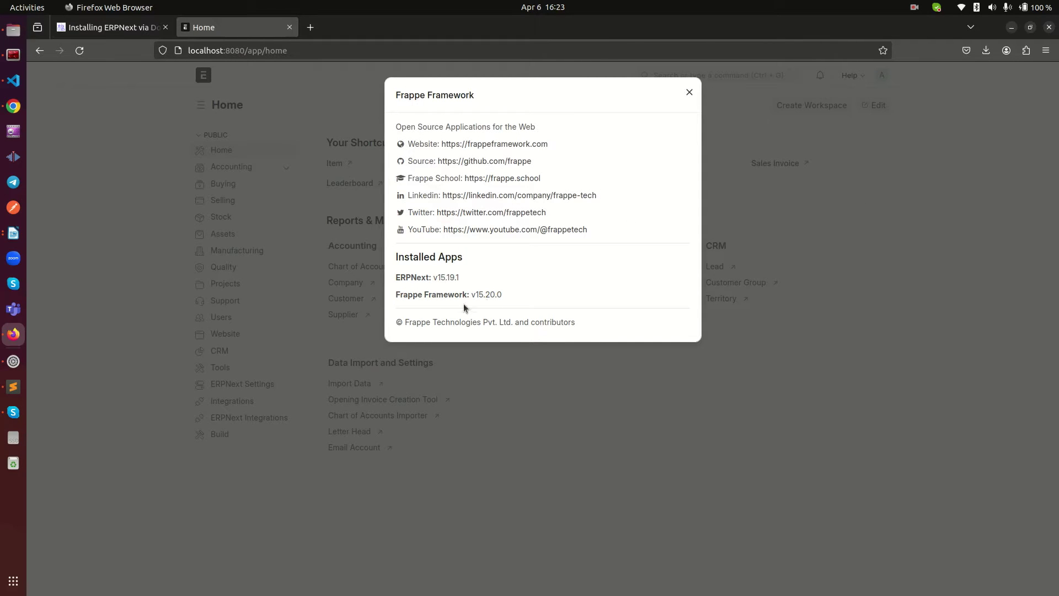
click(568, 264)
mouse_move(402, 257)
mouse_down()
mouse_move(478, 313)
mouse_move(395, 259)
mouse_up()
click(571, 286)
click(253, 69)
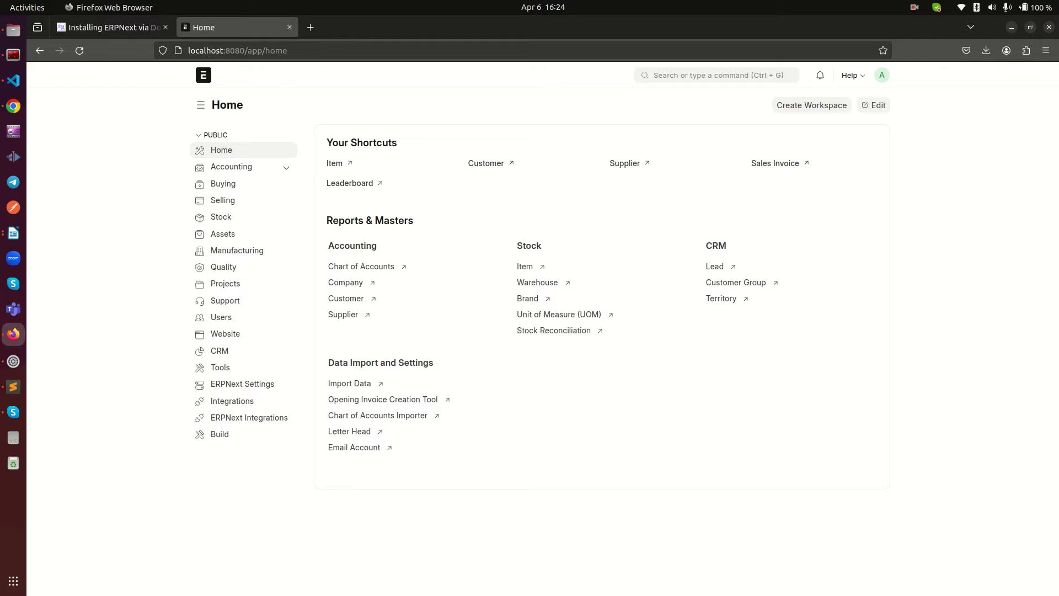
key(alt+Tab)
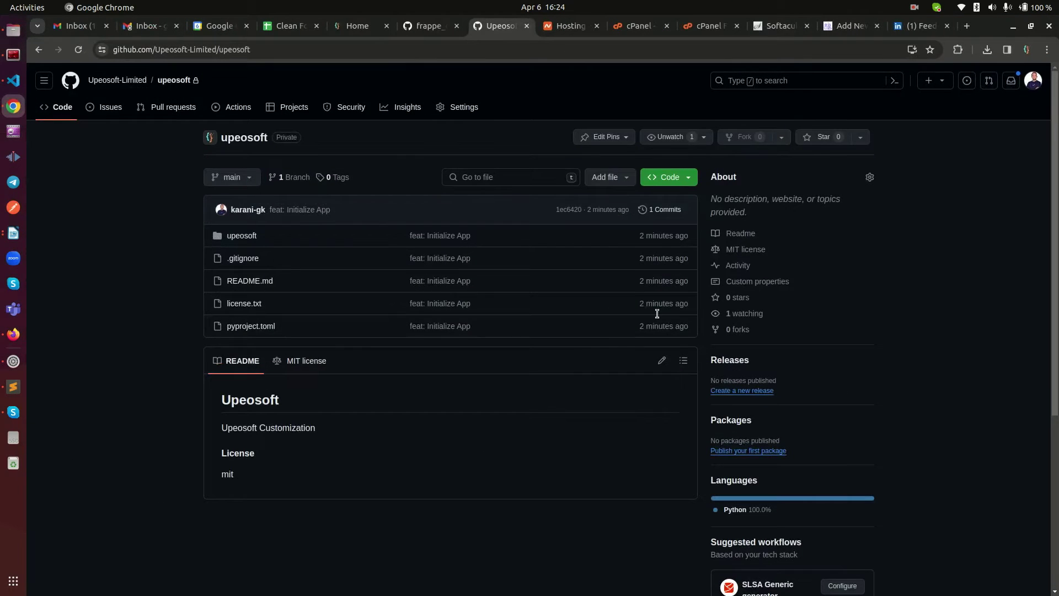
scroll(328, 350, down, 2)
scroll(326, 350, up, 3)
click(1013, 26)
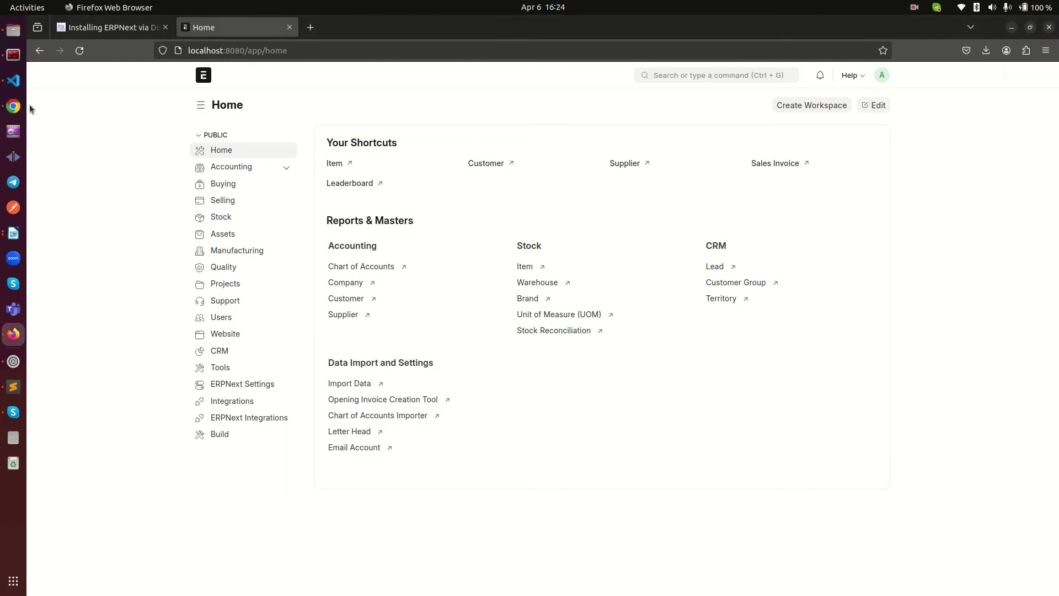
Step: Split the docker logs terminal vertically and run ls in the new right pane
click(13, 54)
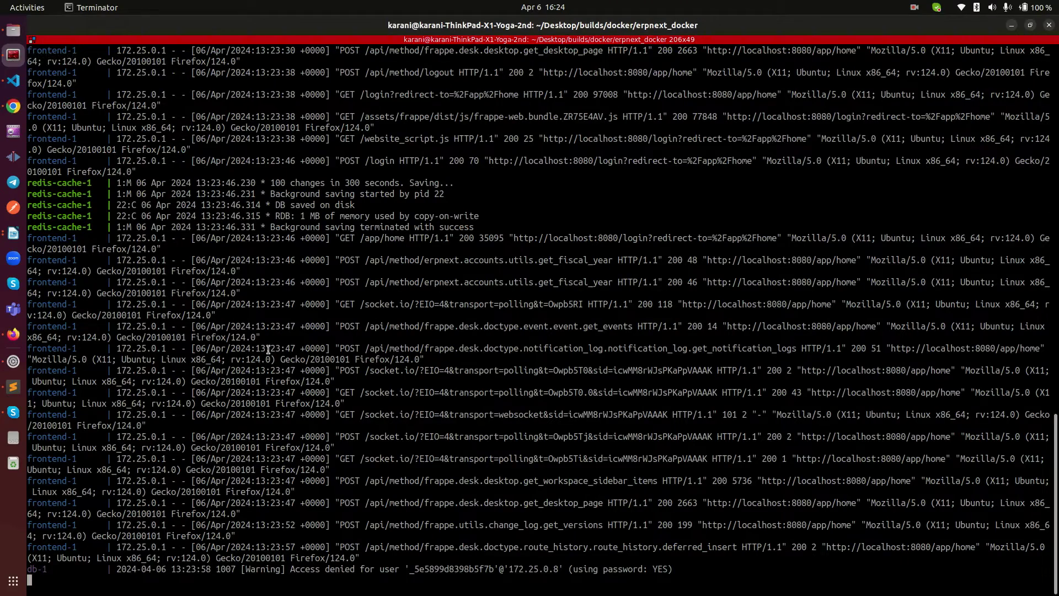
right_click(464, 224)
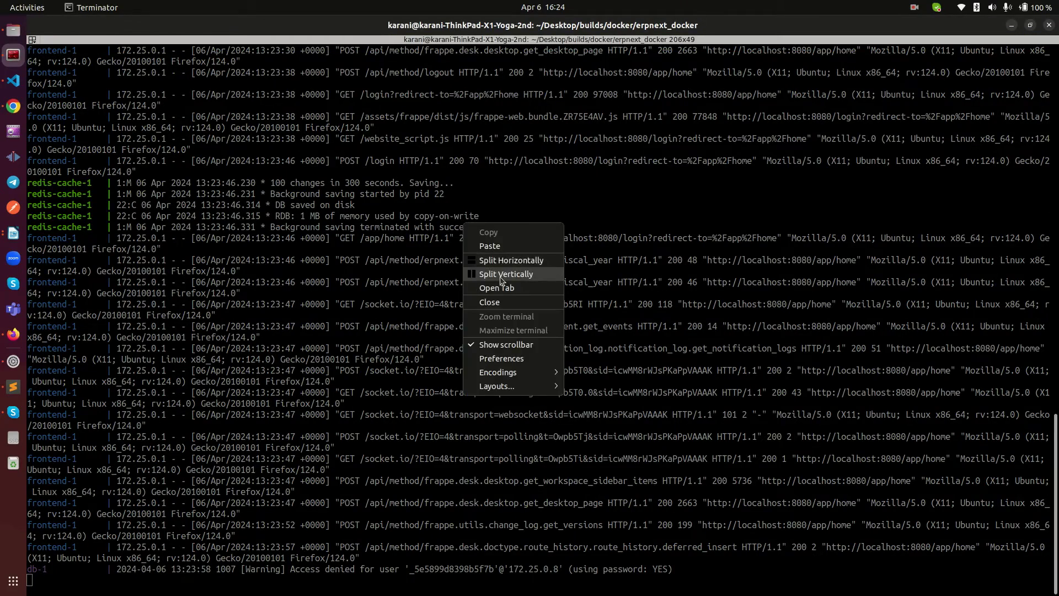
click(503, 274)
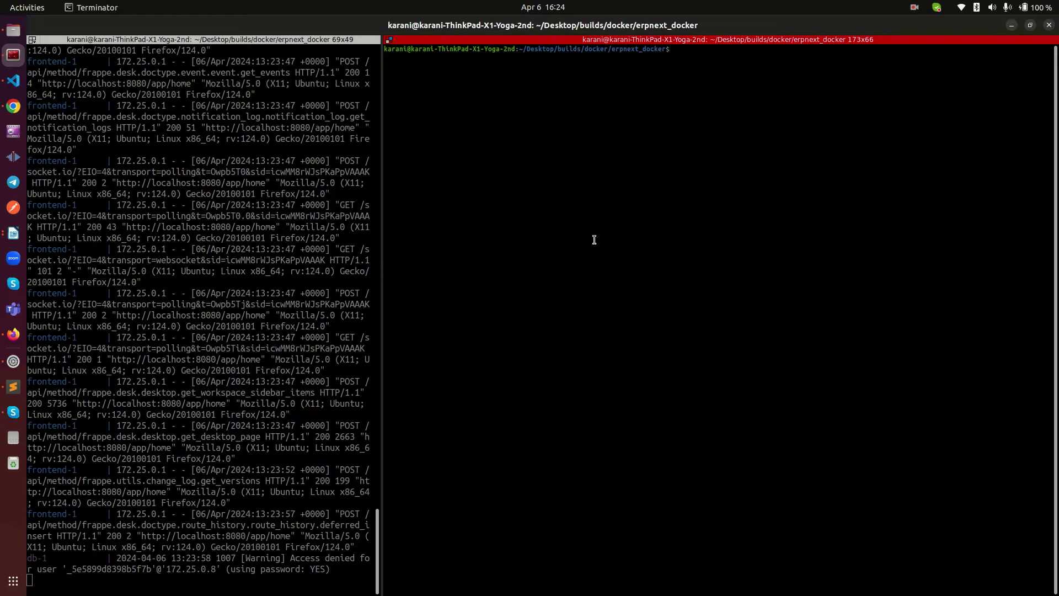
text(ls)
key(Return)
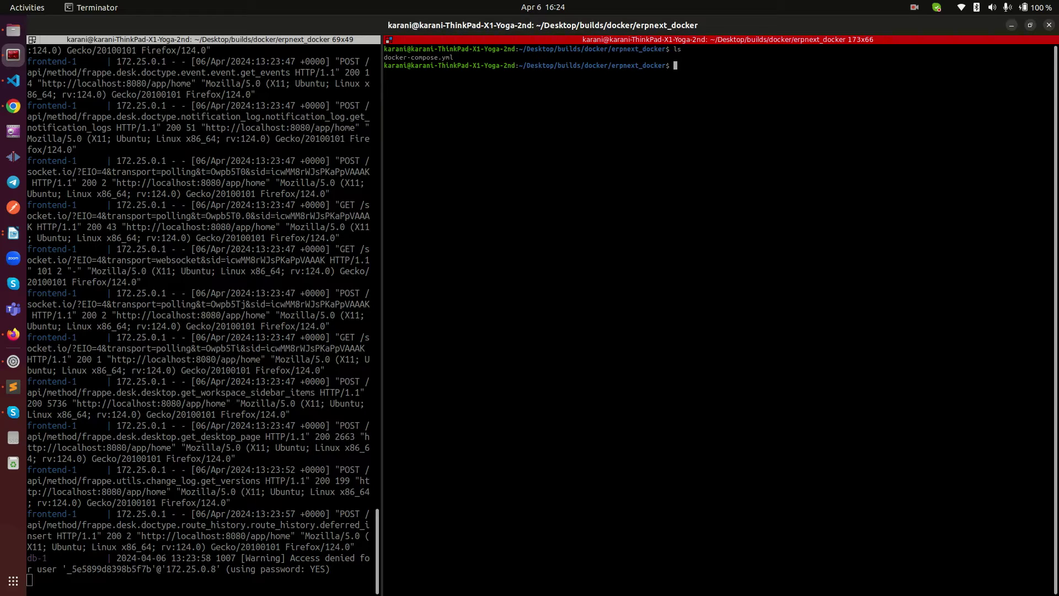
Step: Run sudo docker ps to list the running pwd containers, picking out pwd-backend-1
text(sudo docker ps)
key(Return)
key(Return)
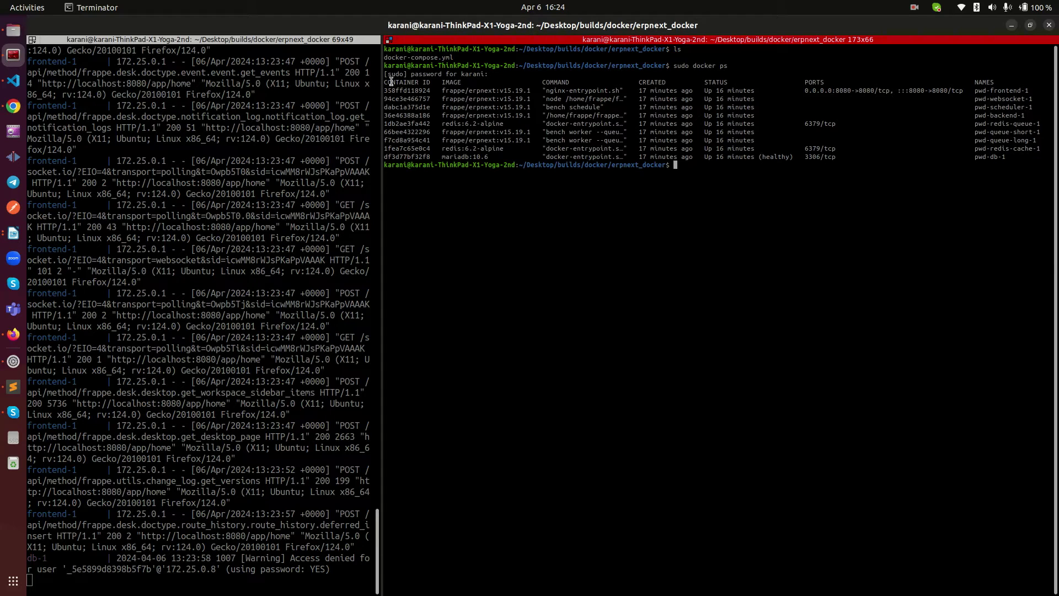
drag(385, 74, 556, 157)
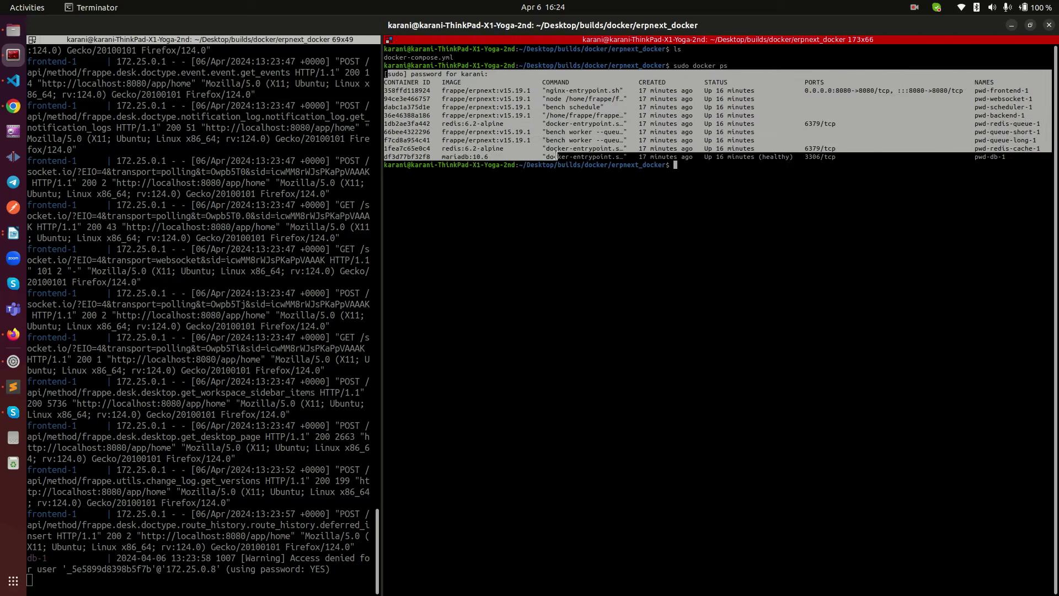
click(556, 156)
drag(524, 158, 386, 73)
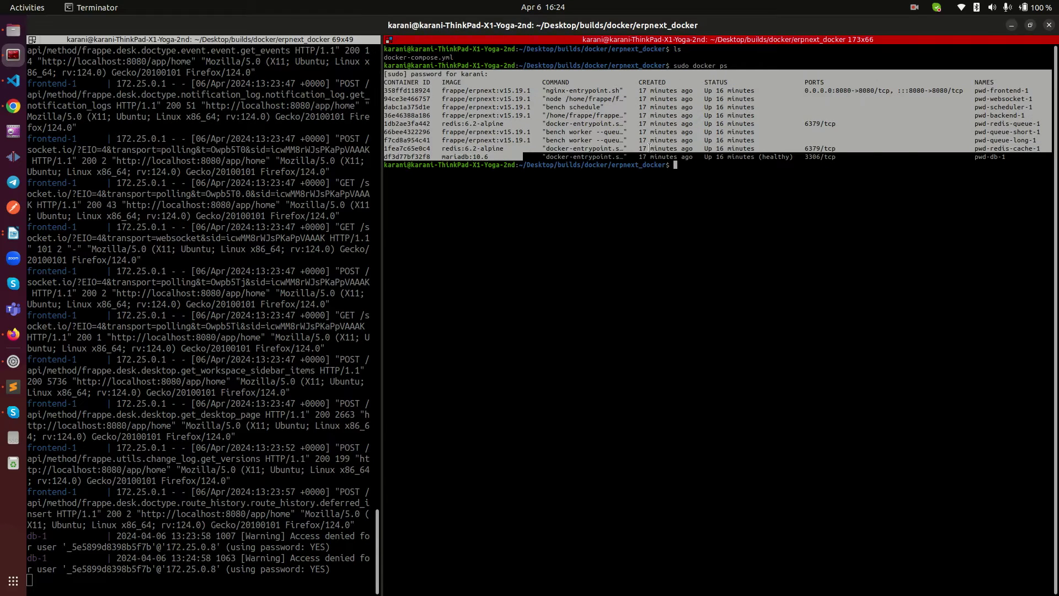
click(671, 147)
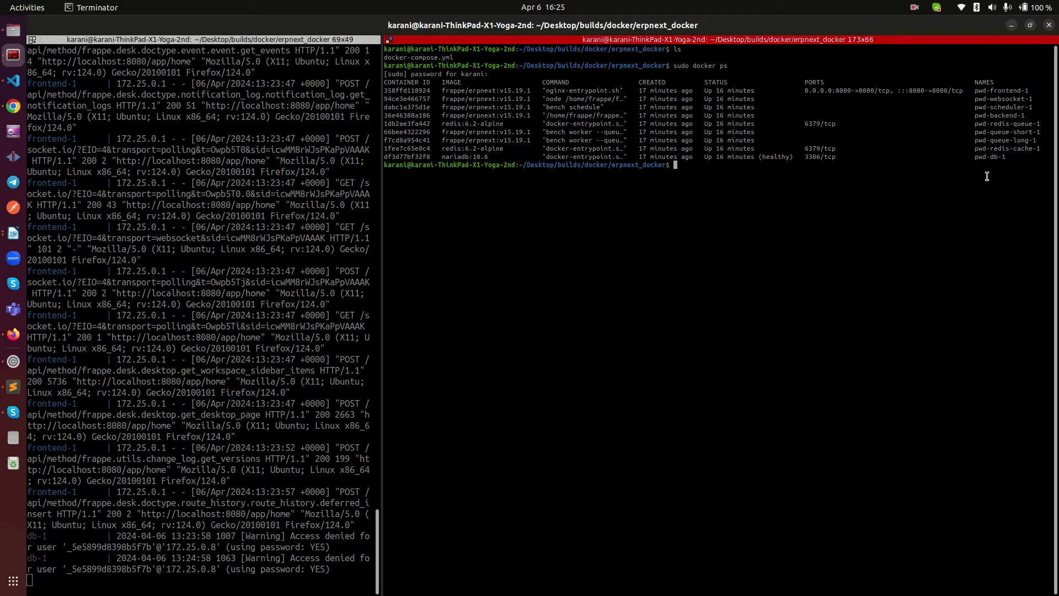
double_click(993, 116)
triple_click(1001, 114)
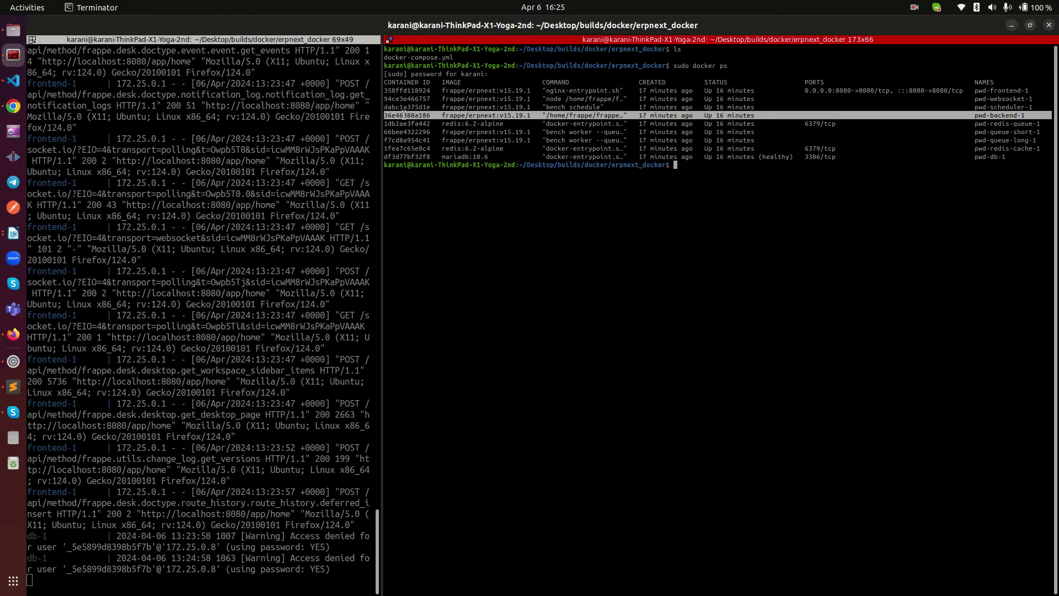
click(14, 106)
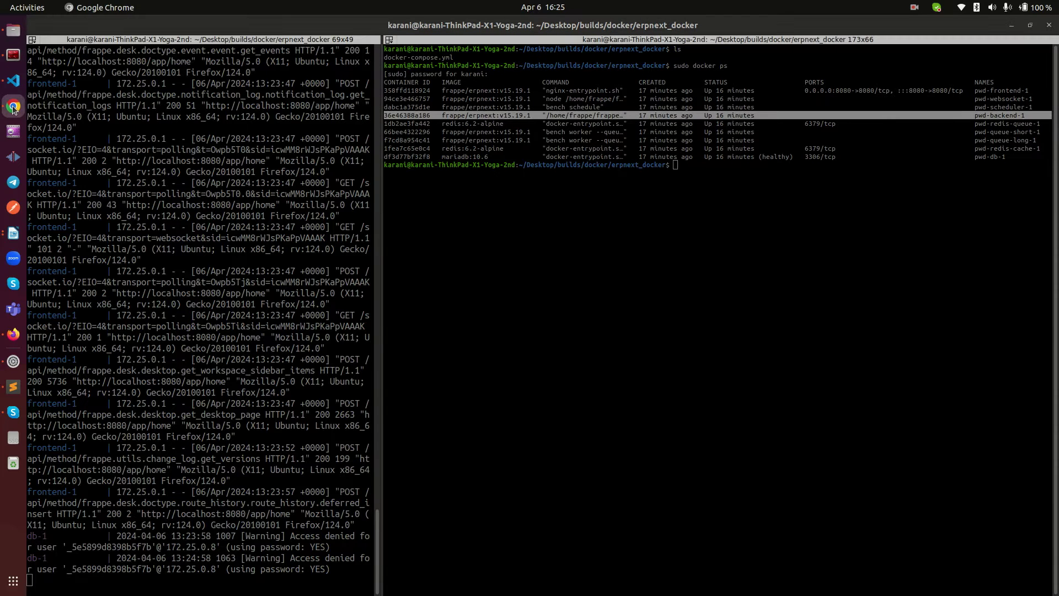
click(13, 334)
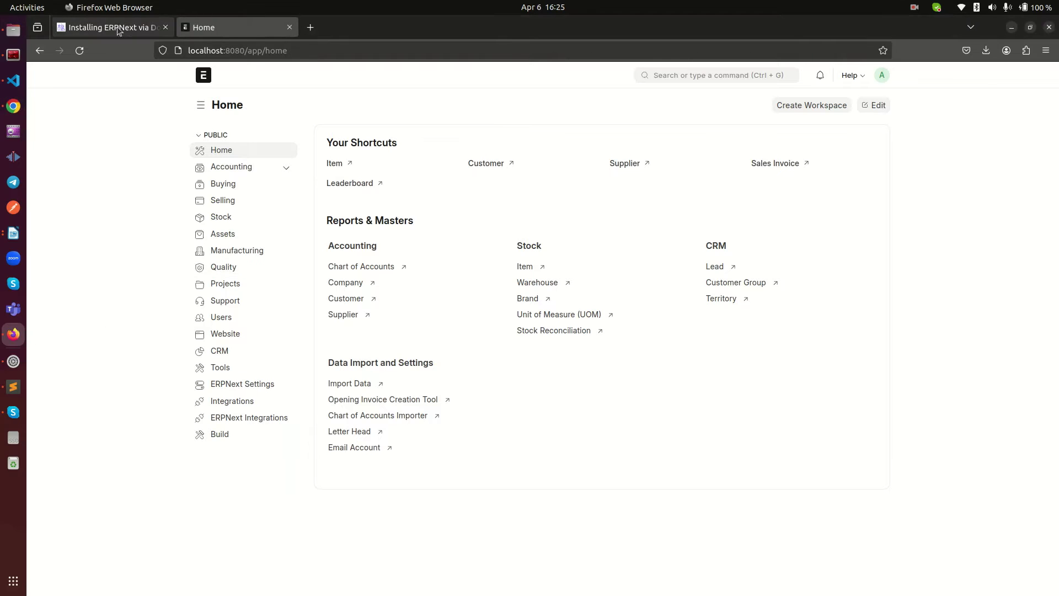
Step: Find the Step 5 docker exec command in the Installing ERPNext via Docker article
click(126, 30)
scroll(335, 335, down, 15)
scroll(334, 335, down, 6)
scroll(327, 342, up, 7)
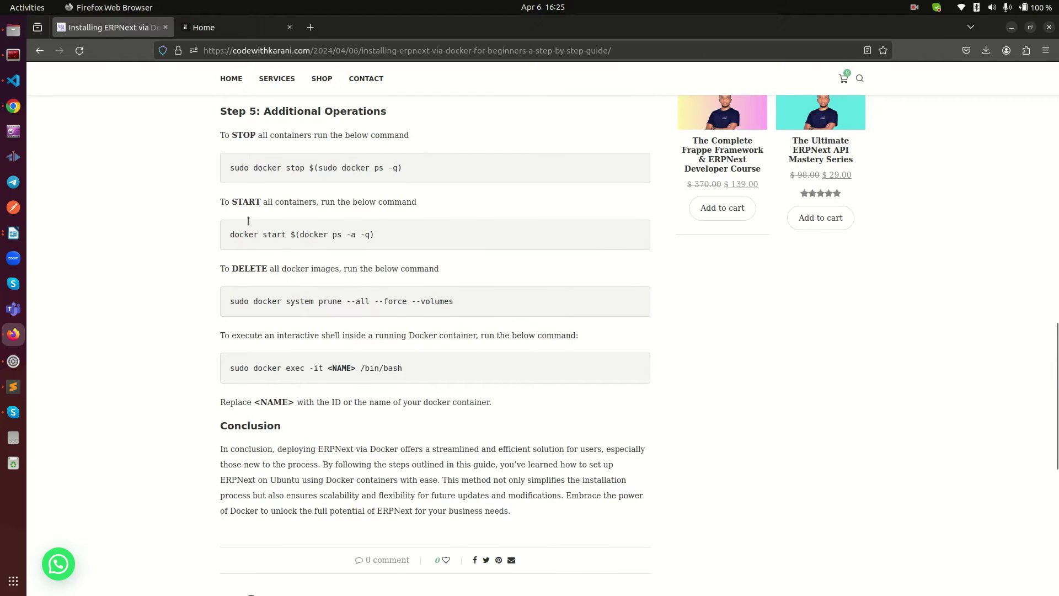
drag(270, 111, 411, 118)
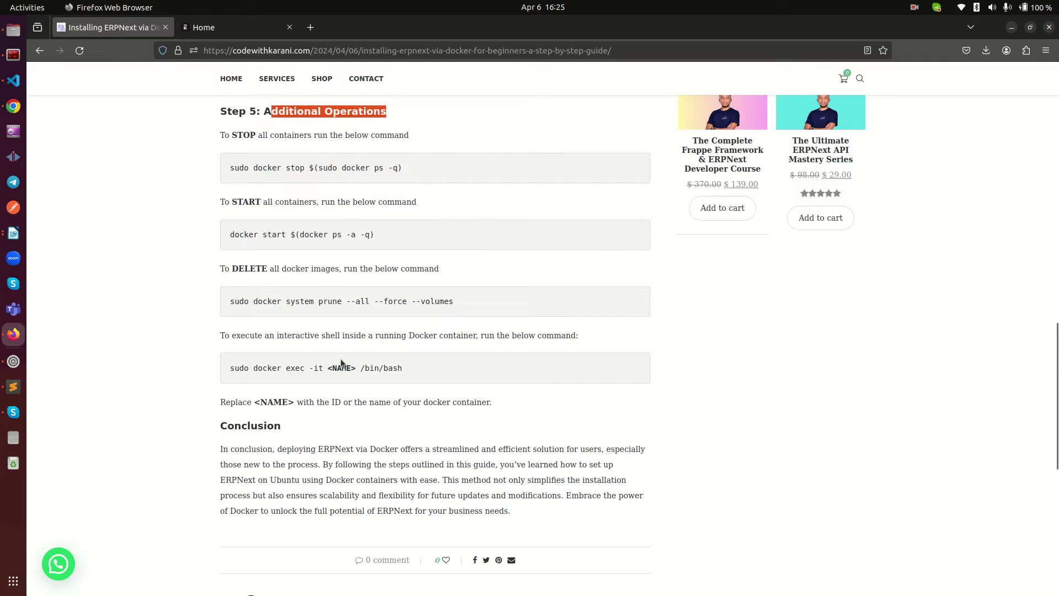
click(230, 370)
drag(228, 374, 320, 381)
click(288, 372)
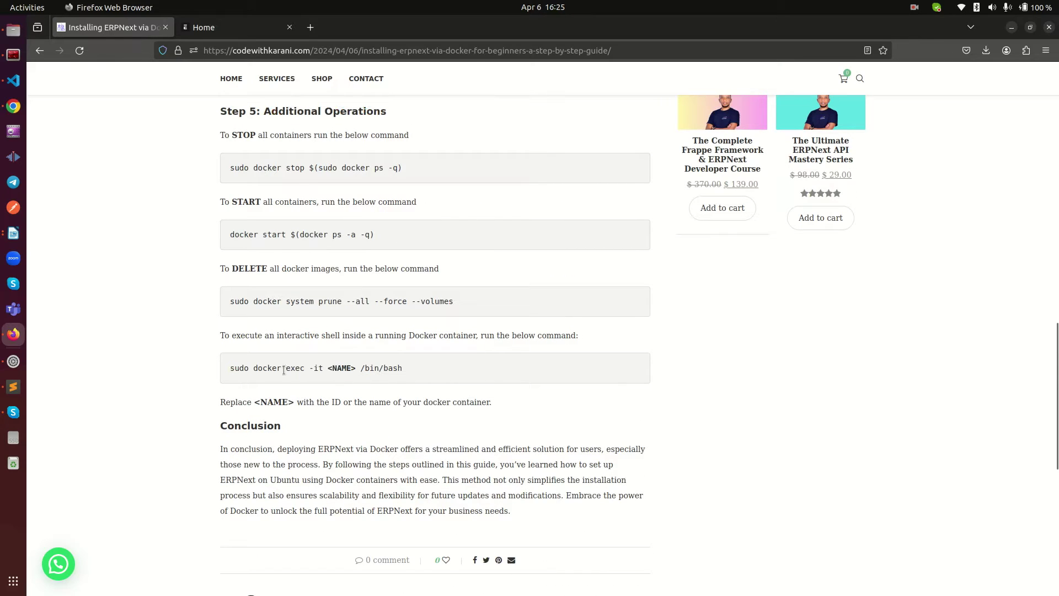
drag(232, 365, 338, 368)
click(234, 348)
Step: Copy the guide's docker exec command and paste it at the right terminal's prompt
drag(231, 365, 399, 366)
right_click(393, 367)
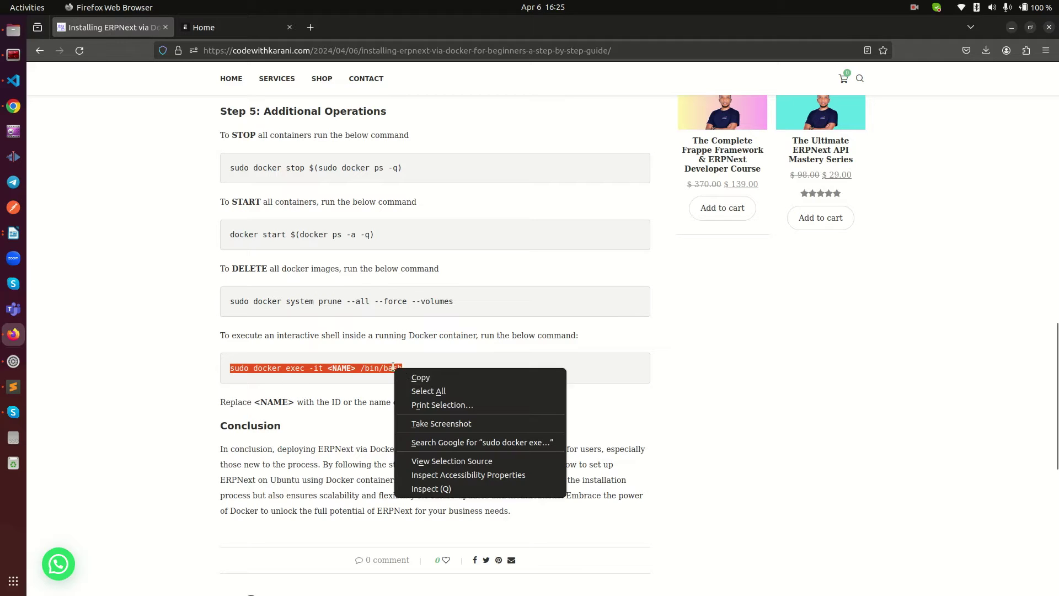
click(421, 378)
click(13, 54)
right_click(557, 236)
click(574, 259)
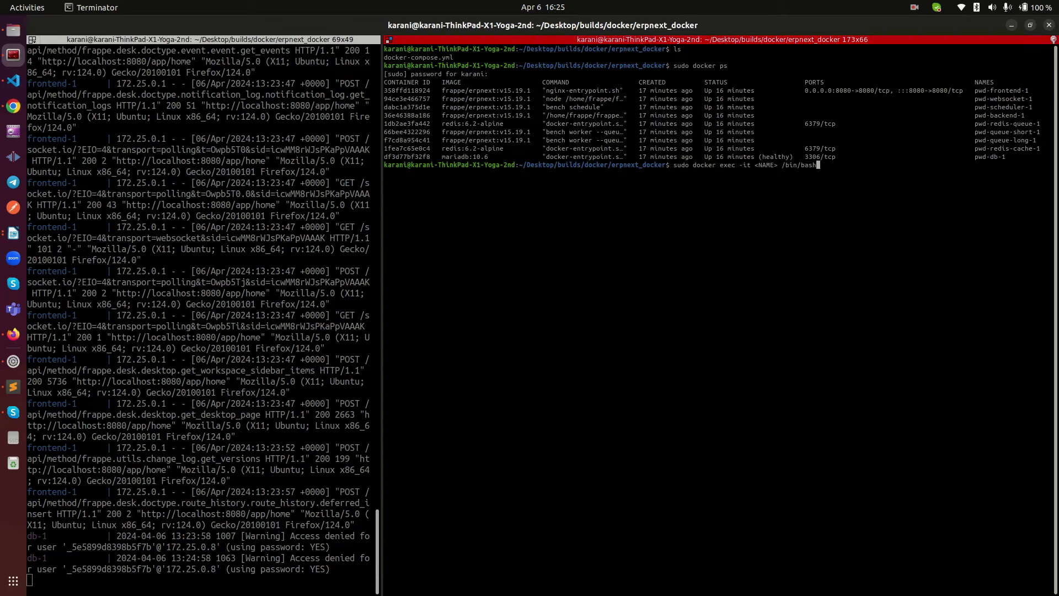
Step: Delete the <NAME> placeholder, leaving 'sudo docker exec -it /bin/bash' at the prompt
click(780, 165)
key(BackSpace)
key(BackSpace)
key(BackSpace)
key(BackSpace)
key(BackSpace)
key(BackSpace)
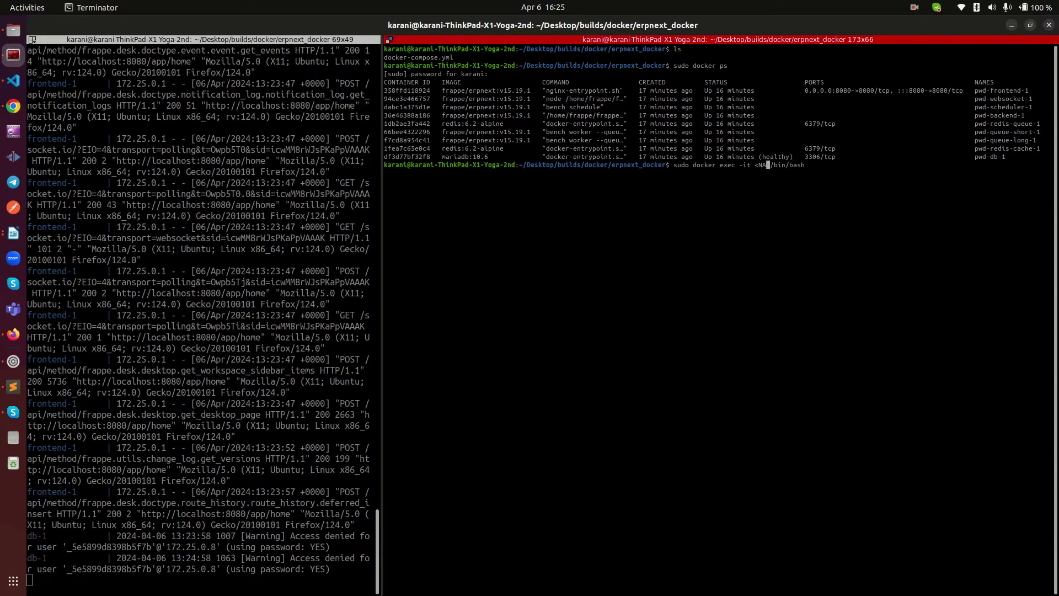
click(13, 106)
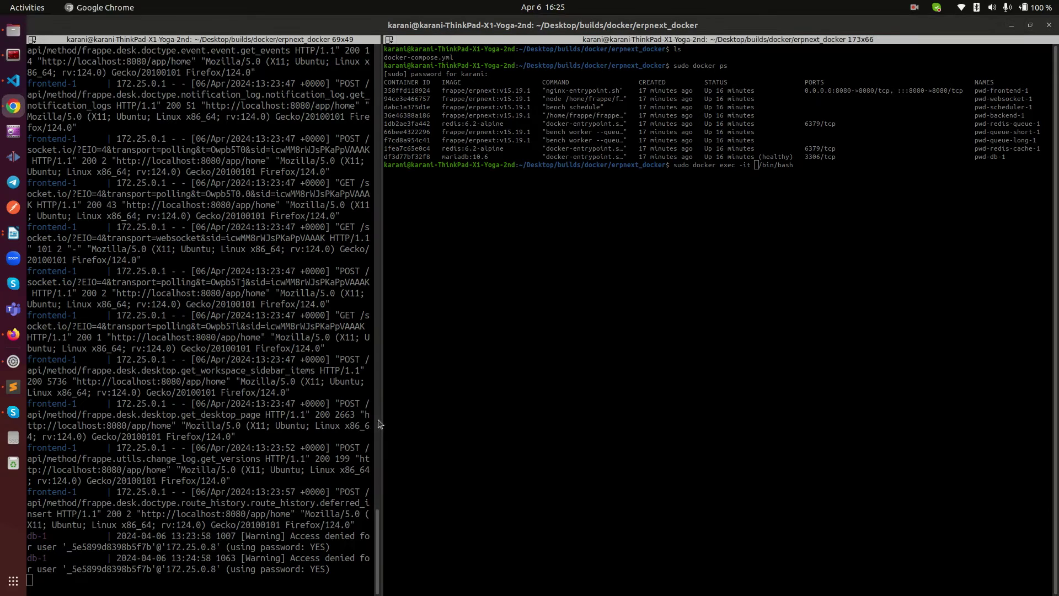
click(13, 334)
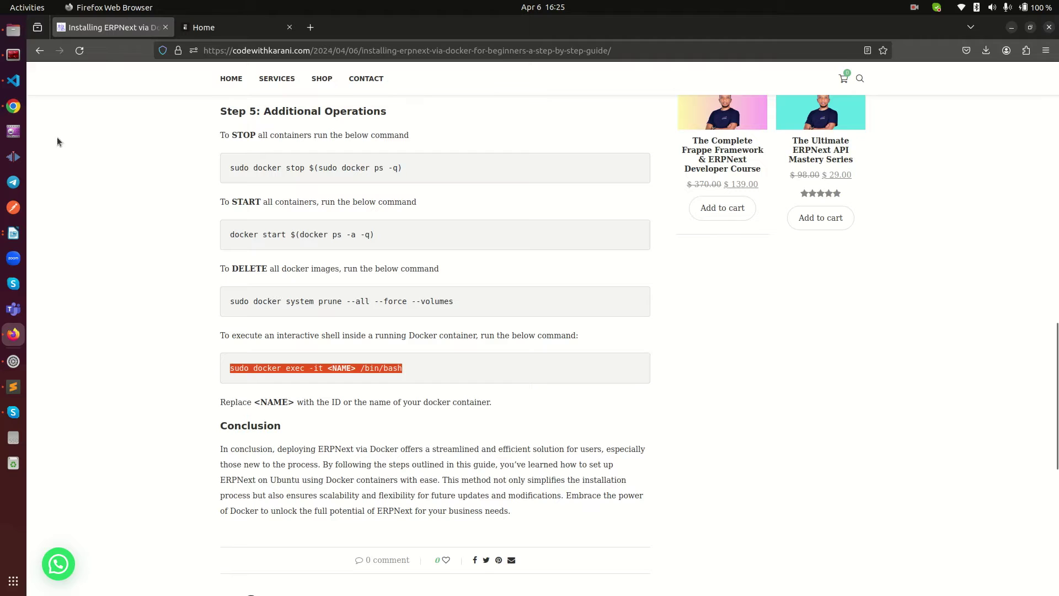
click(13, 54)
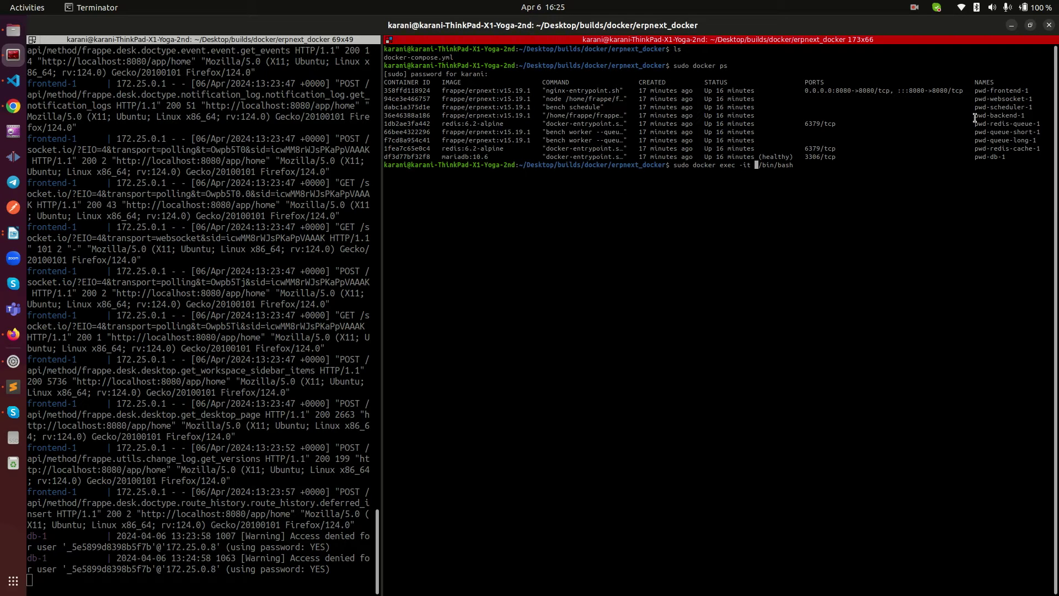
Step: Insert backend container ID 36e46388a186 into docker exec and open a shell in the container
triple_click(980, 115)
double_click(414, 115)
middle_click(414, 116)
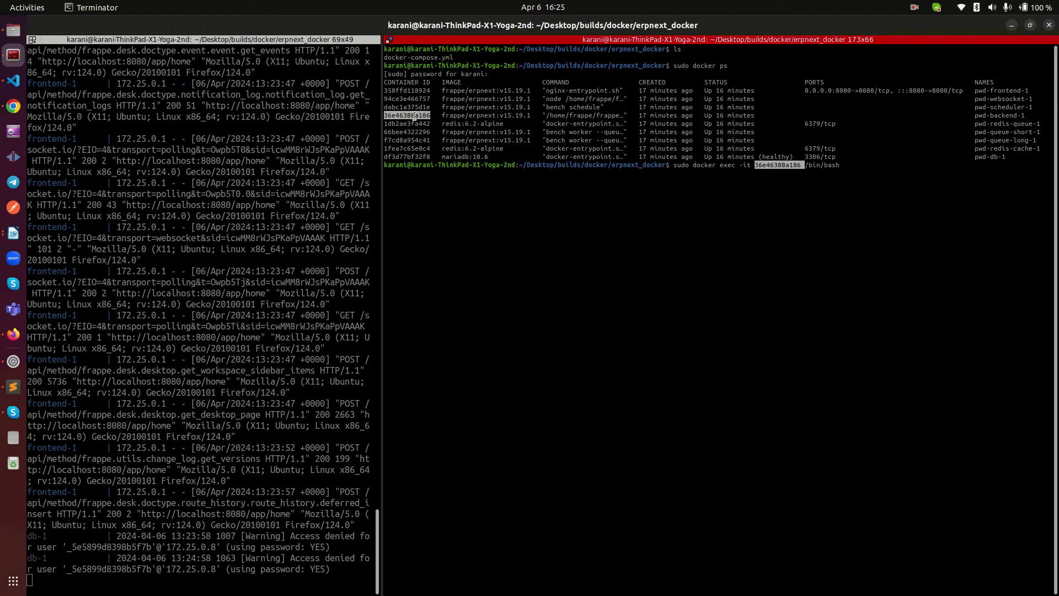
click(768, 189)
key(Return)
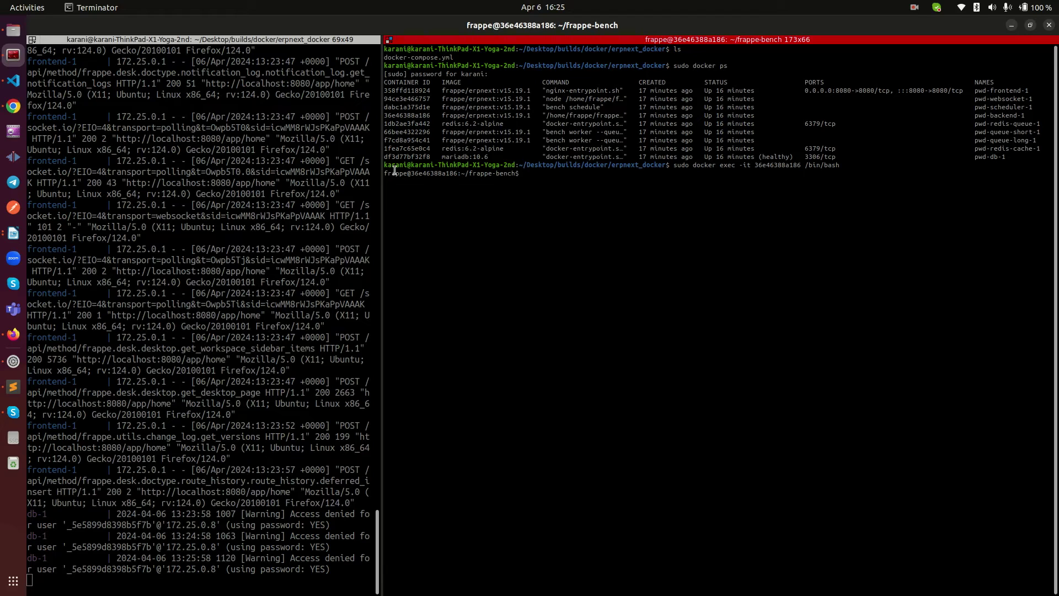
drag(392, 173, 534, 175)
click(574, 187)
Step: Run bench version and bench list-apps, confirming frappe 15.20.0 and erpnext 15.19.1
text(bench version)
key(Return)
drag(389, 179, 417, 190)
click(448, 191)
text(nch list-apps)
key(Return)
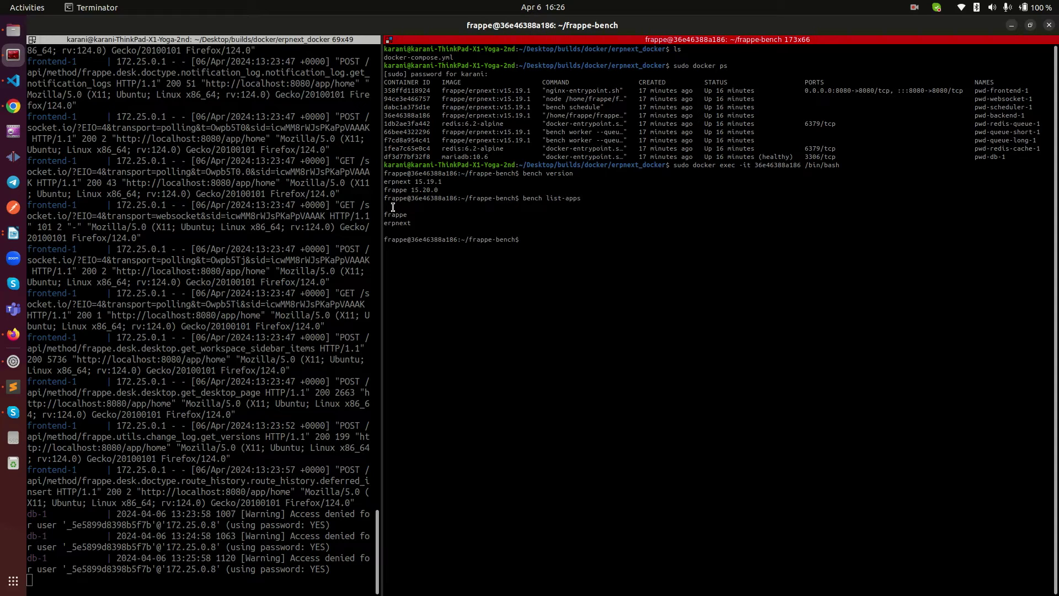
drag(387, 213, 413, 227)
click(600, 271)
Step: Change into the bench's sites/ folder
text(cd s)
key(Tab)
key(Return)
Step: List the sites folder, showing frontend, local.site1 and sample.site
text(ls)
key(Return)
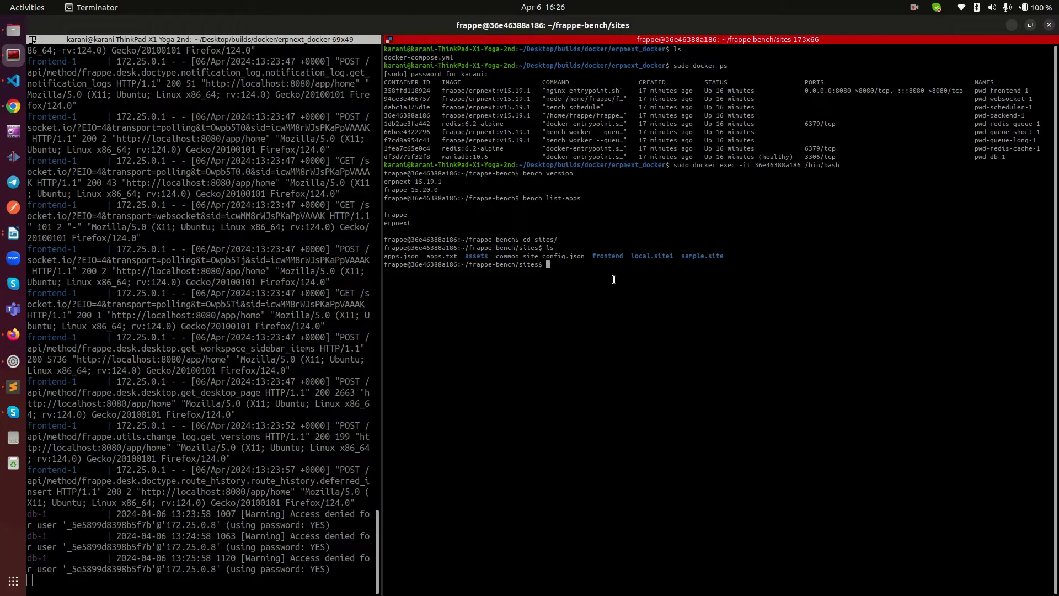
drag(594, 256, 607, 267)
double_click(608, 257)
double_click(645, 257)
double_click(696, 255)
click(692, 258)
double_click(696, 257)
click(613, 273)
double_click(611, 257)
double_click(661, 256)
double_click(693, 257)
click(644, 271)
Step: Delete the frontend/ folder with rm -rf
text(sudo)
key(BackSpace)
key(BackSpace)
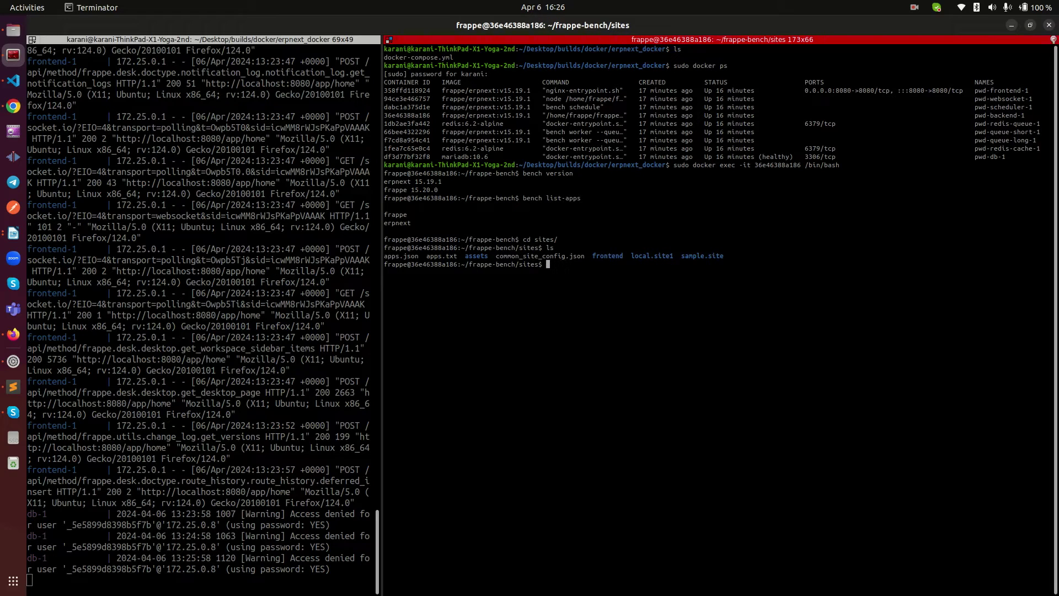
text(rm -rf )
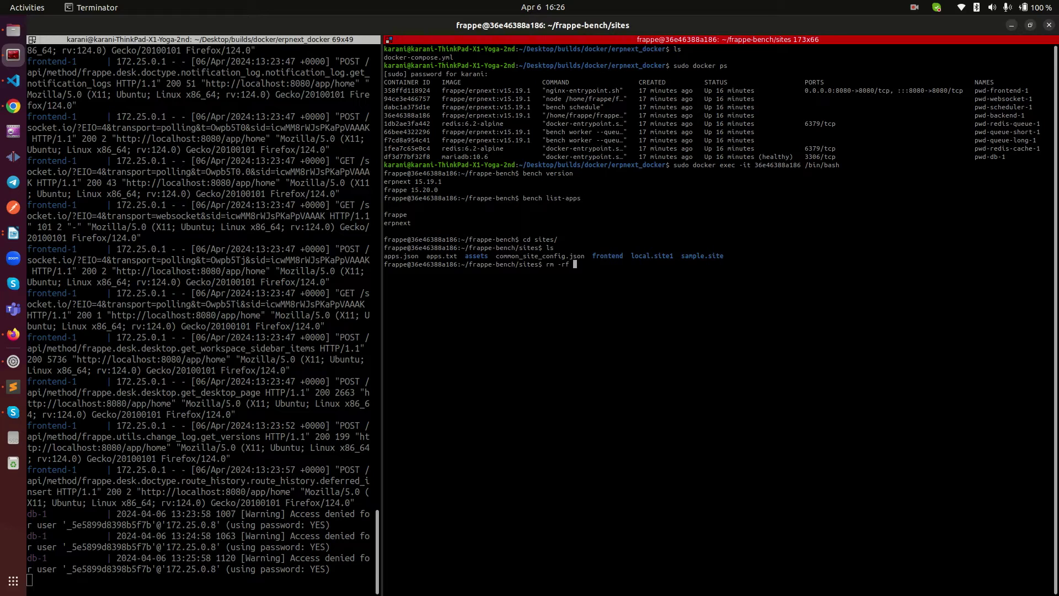
text(fr)
key(Tab)
key(Return)
Step: Delete the local.site1/ folder with rm -rf and list again, leaving only sample.site
key(Up)
key(BackSpace)
key(BackSpace)
key(BackSpace)
key(BackSpace)
key(BackSpace)
key(BackSpace)
key(BackSpace)
key(BackSpace)
key(BackSpace)
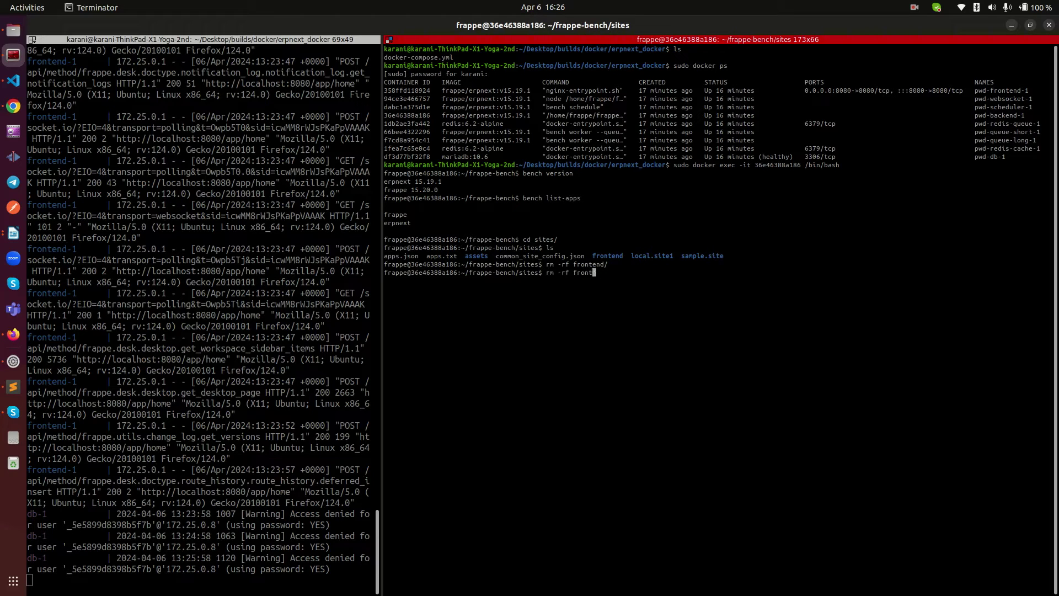
text(l)
key(Tab)
key(Return)
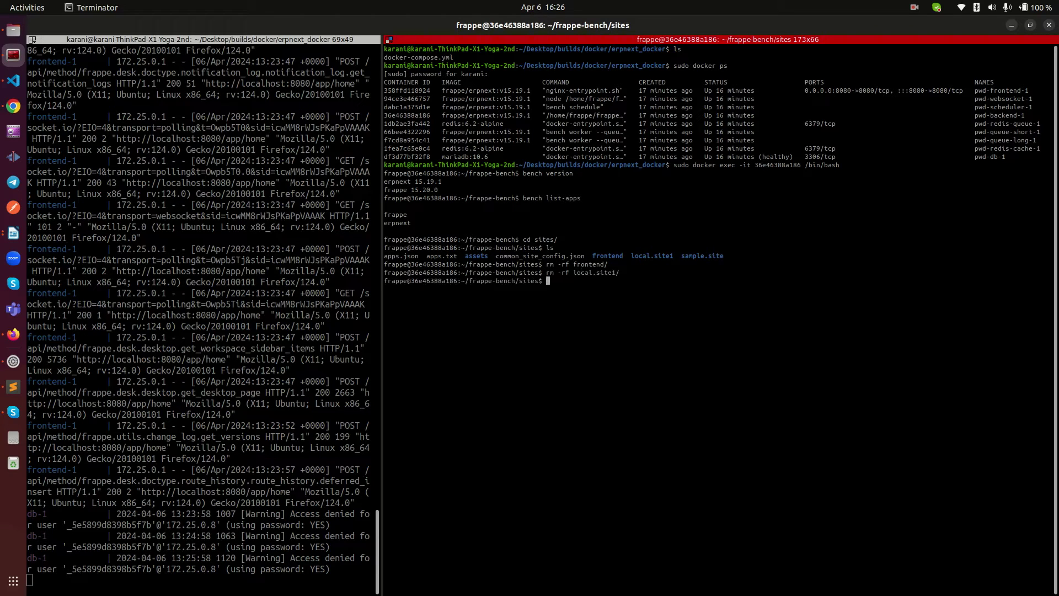
text(ls)
key(Return)
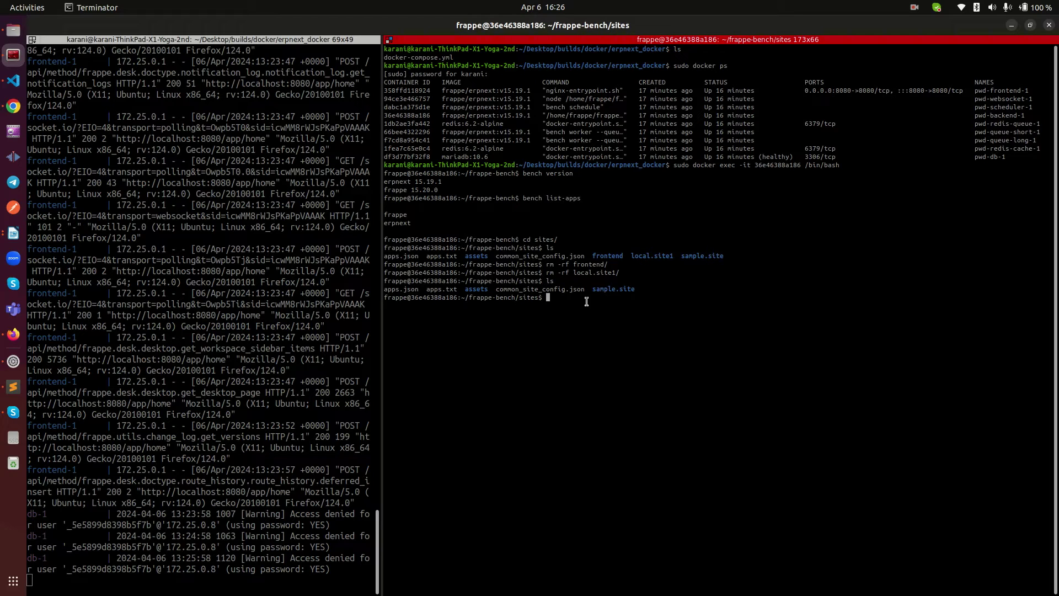
drag(593, 289, 642, 284)
Step: Reload the ERPNext Home tab in Firefox
click(663, 287)
click(13, 334)
click(232, 27)
right_click(168, 135)
click(247, 145)
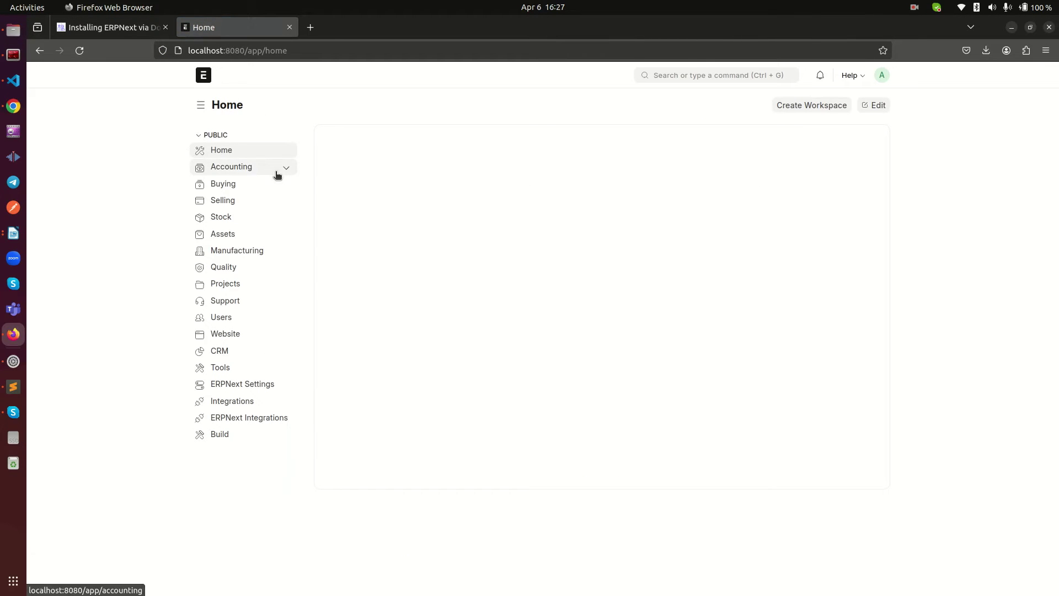
Step: Open the Accounting Payables, Receivables and Financial Reports pages
click(287, 168)
click(230, 183)
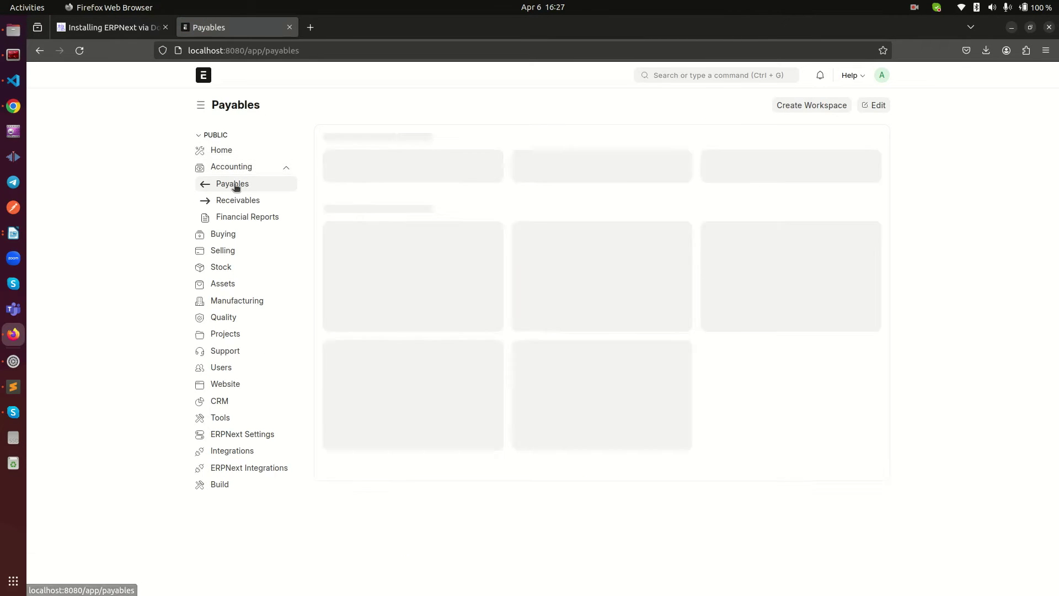
click(237, 201)
click(242, 218)
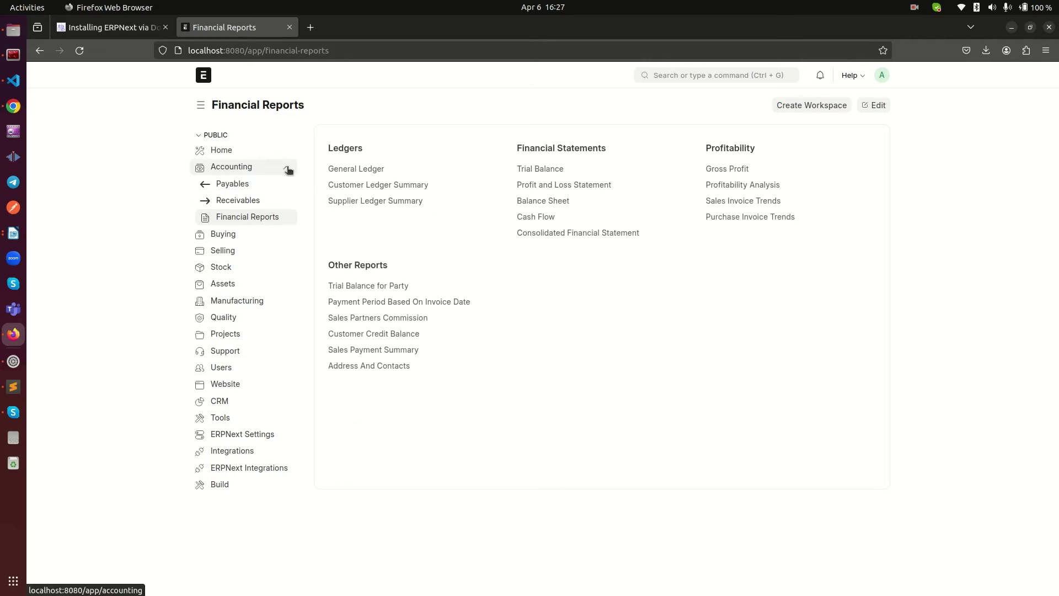
click(286, 167)
Step: Review the installed apps in the Help > About dialog, then close it
click(852, 77)
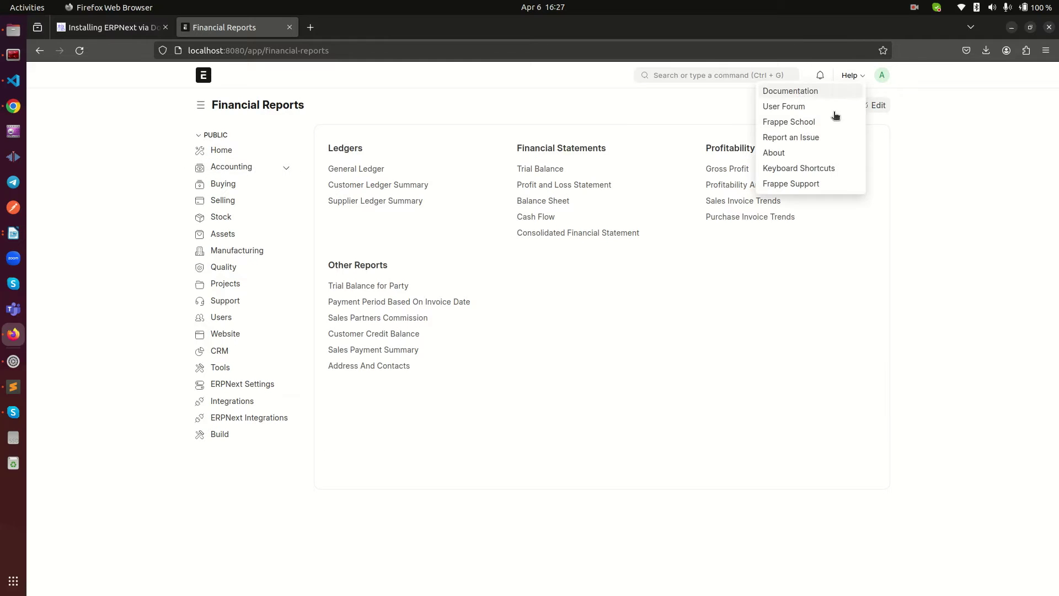
click(781, 153)
drag(460, 295, 412, 229)
click(689, 92)
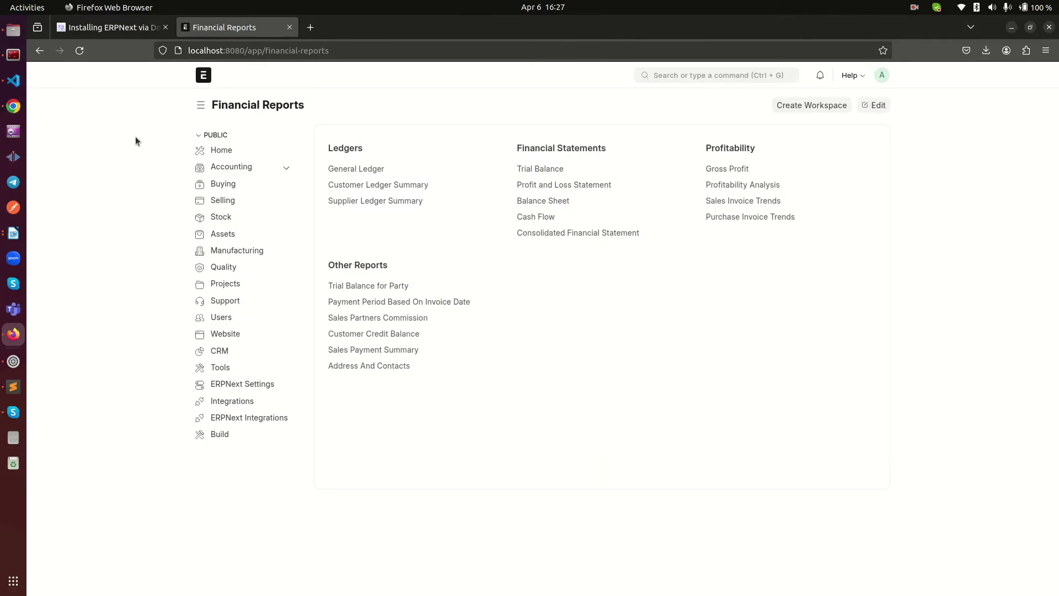
click(14, 54)
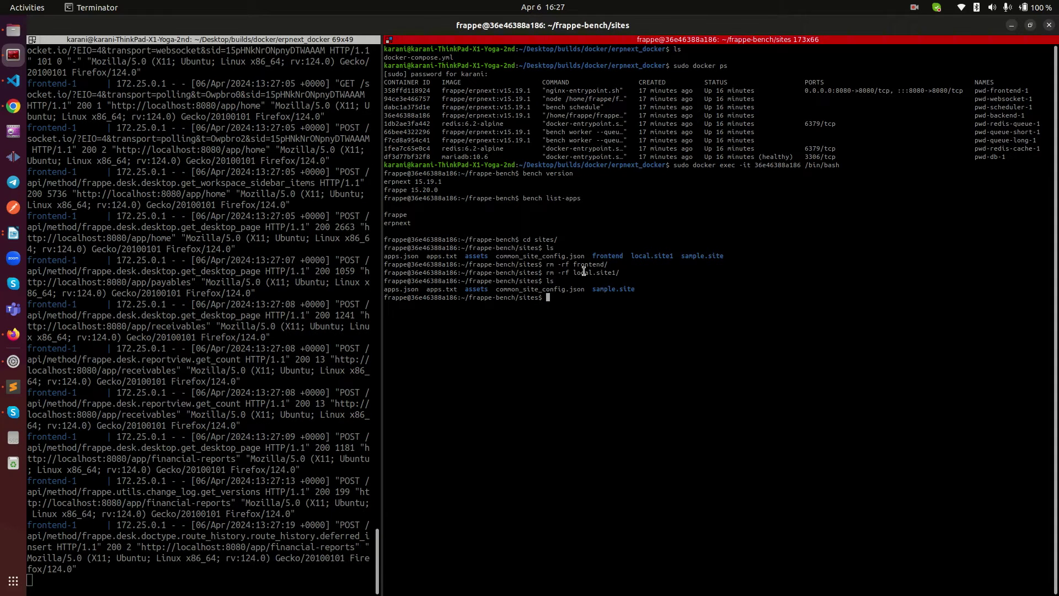
Step: List apps/ to confirm only erpnext and frappe, return to frappe-bench, and show the upeosoft GitHub repo
text(cd ..)
key(Return)
text(cd apps/)
key(Return)
text(ls)
key(Return)
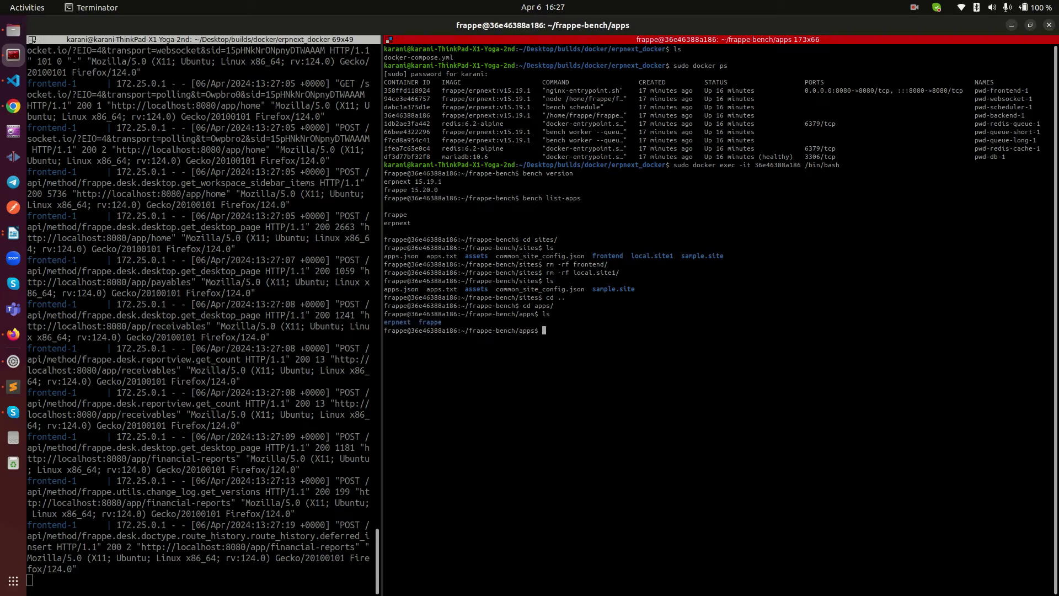
text(cd ..)
key(Return)
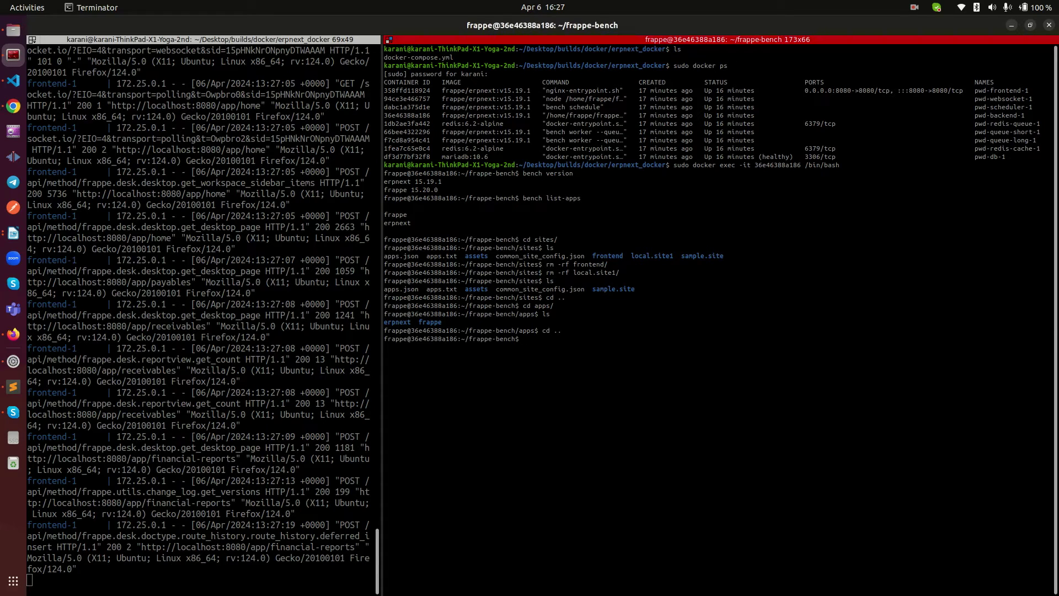
key(alt+Tab)
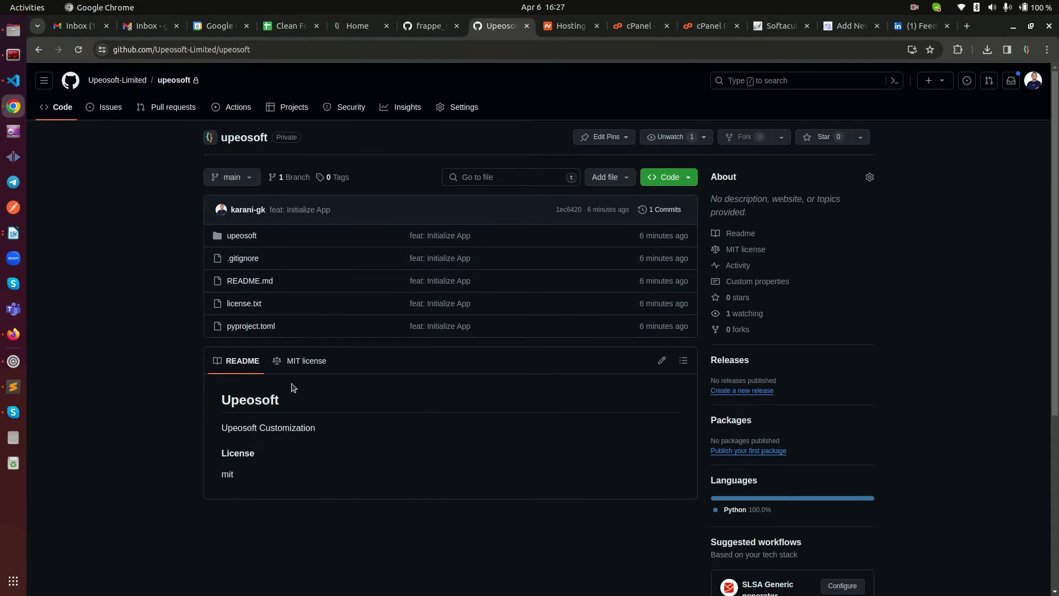
Step: Copy the upeosoft repo's HTTPS clone URL and type bench get-app in the terminal
click(678, 178)
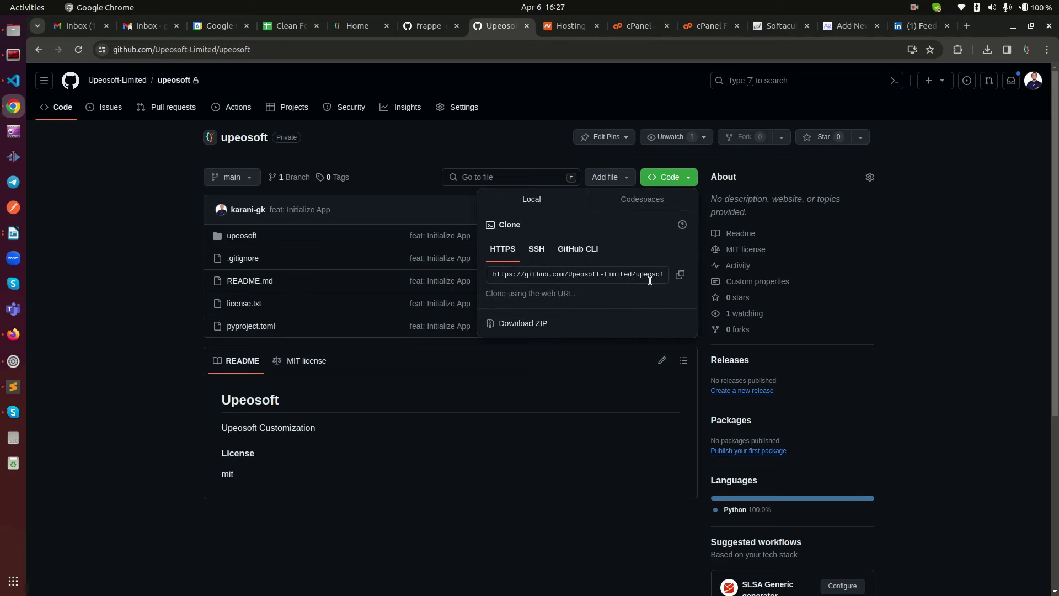
click(681, 276)
key(alt+Tab)
text(bench get-app)
right_click(751, 356)
click(765, 381)
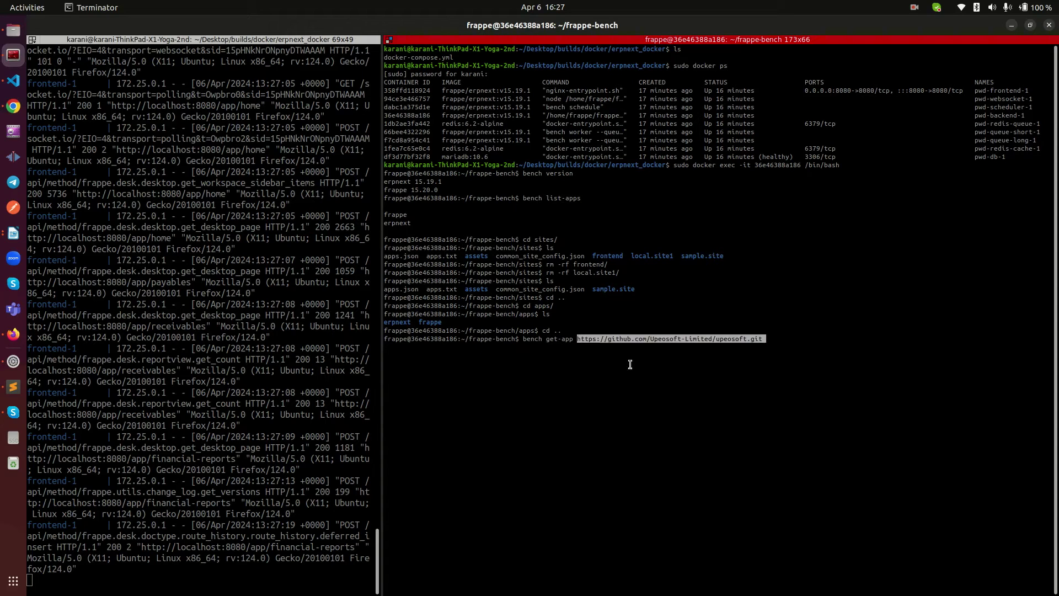
key(Return)
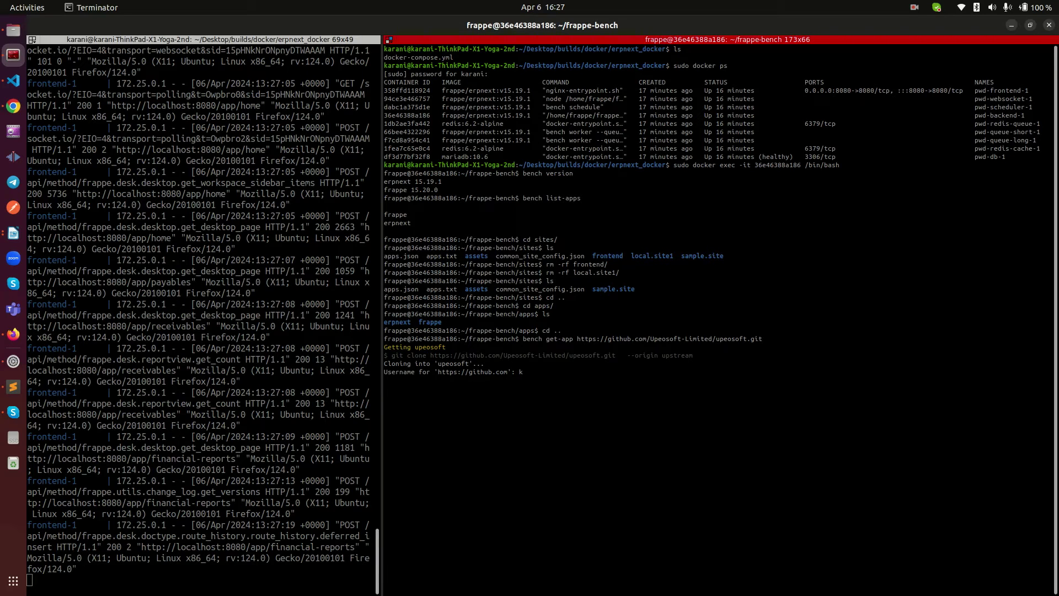
Step: Authenticate with the GitHub username and password so upeosoft clones, installs and builds
key(Return)
key(super+3)
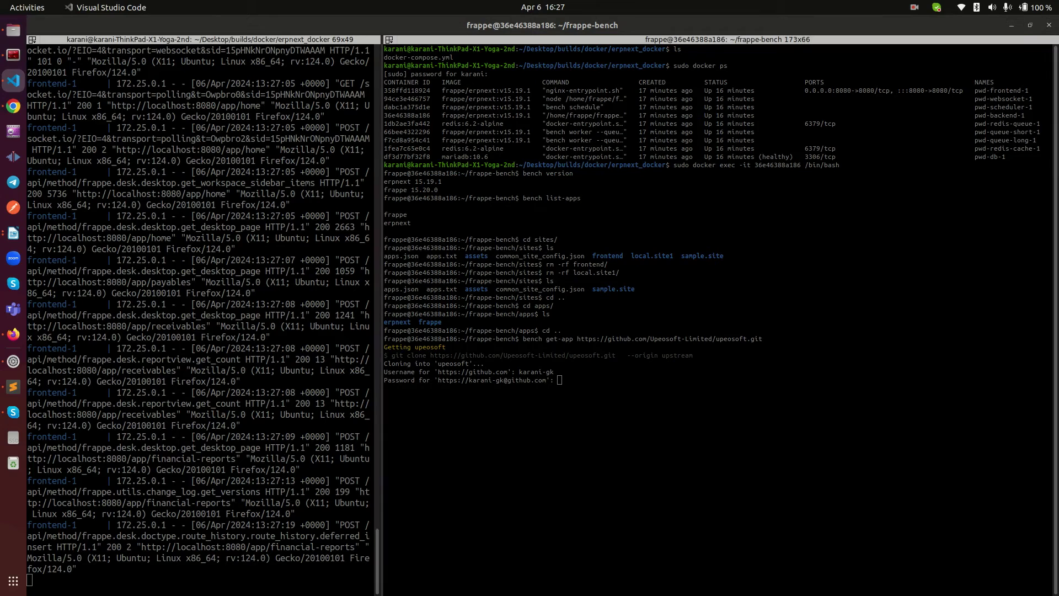
right_click(810, 240)
click(813, 236)
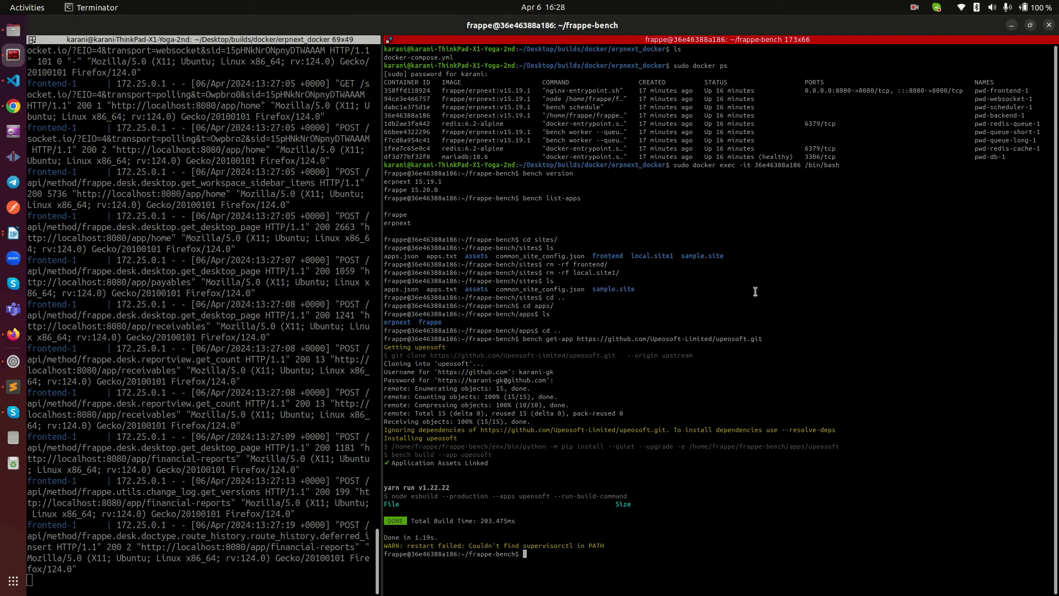
key(ctrl+plus)
key(ctrl+plus)
key(ctrl+plus)
key(ctrl+plus)
key(ctrl+plus)
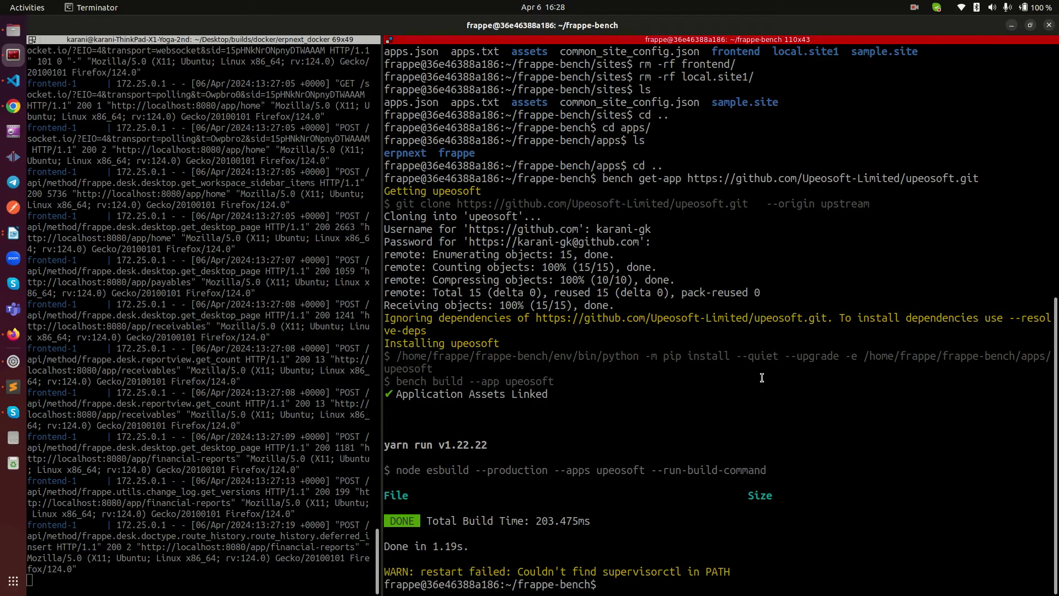
Step: Run bench version and confirm upeosoft 0.0.1 is now listed
text(bench version)
key(Return)
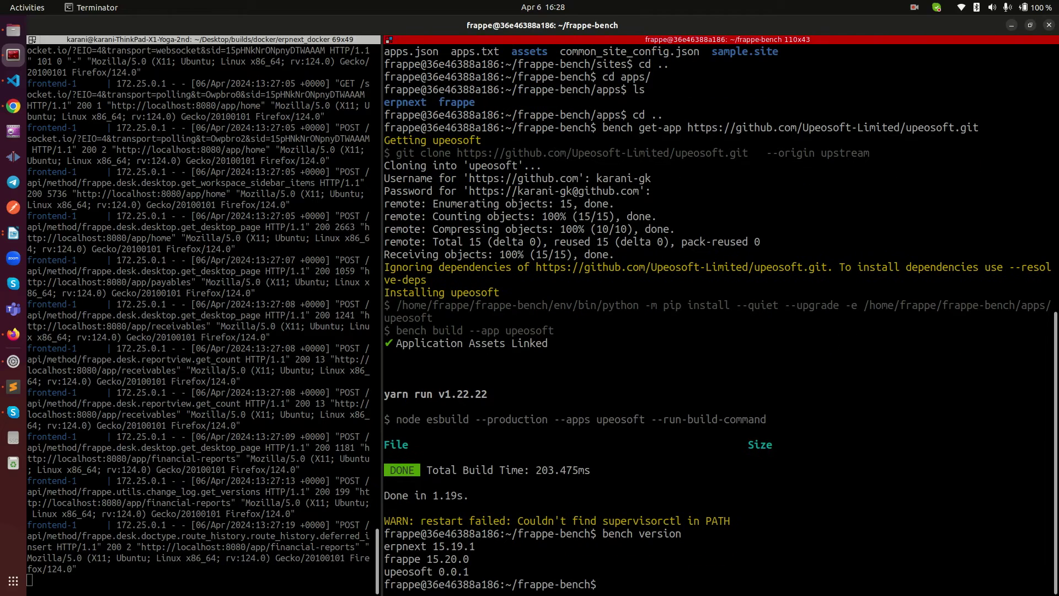
double_click(403, 568)
key(super+c)
click(437, 567)
Step: Run bench list-apps, list the sites folder, then return to frappe-bench
text(bench$ bench list-apps)
key(Return)
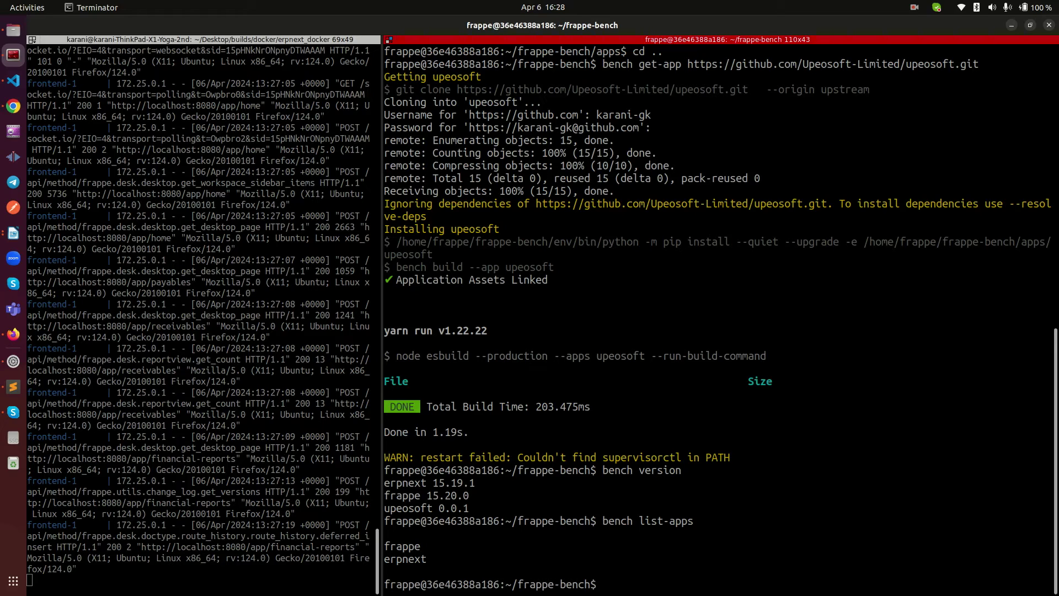
text(cd sites/)
key(Return)
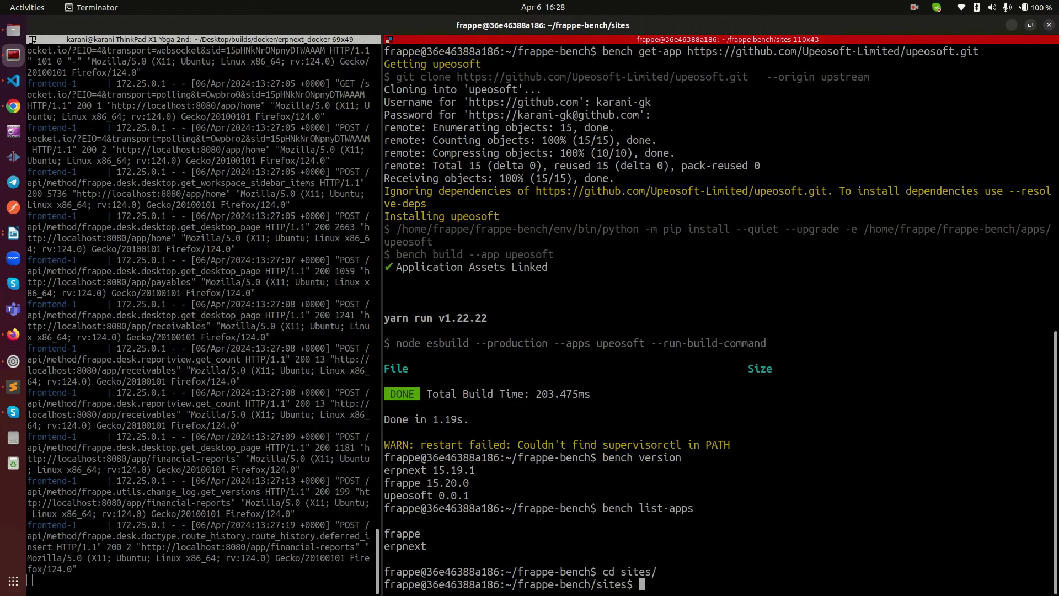
text(ls)
key(Return)
text(cd ..)
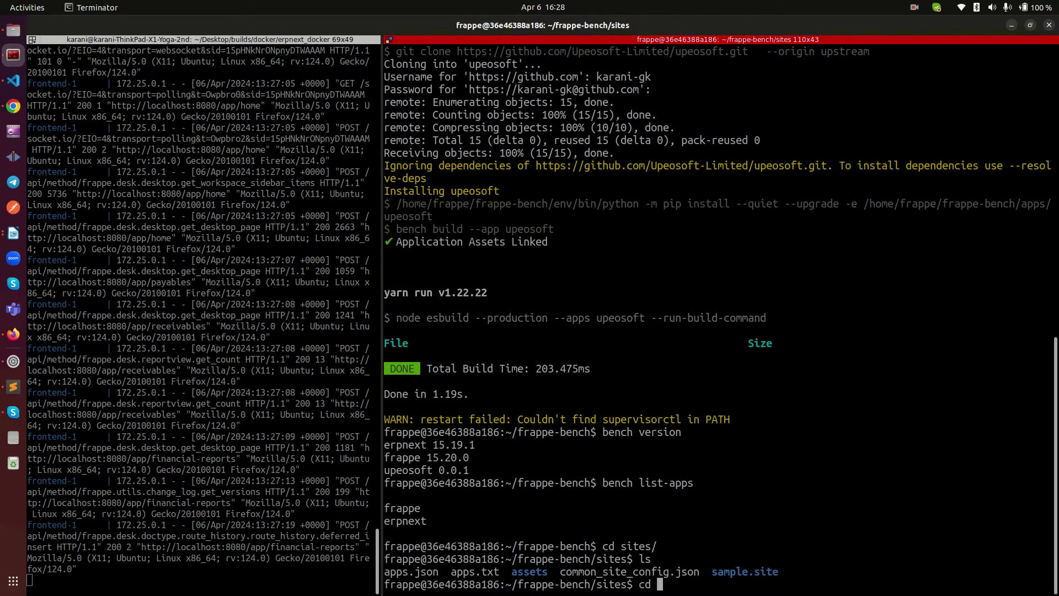
key(Return)
Step: Run bench --site sample.site install-app upeosoft
text(bench )
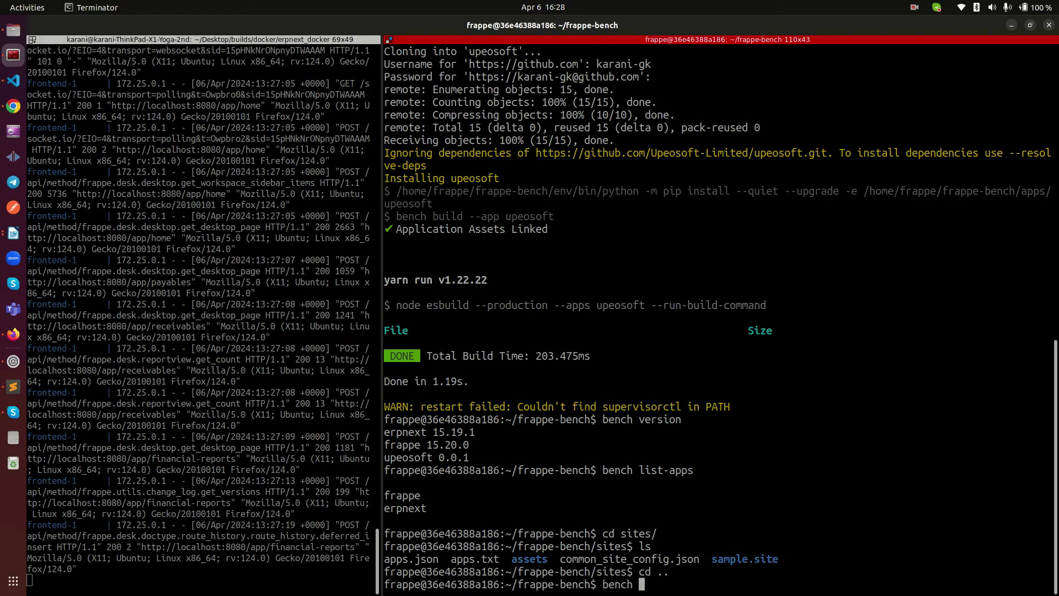
text(--site)
double_click(753, 553)
middle_click(751, 556)
text(install-app)
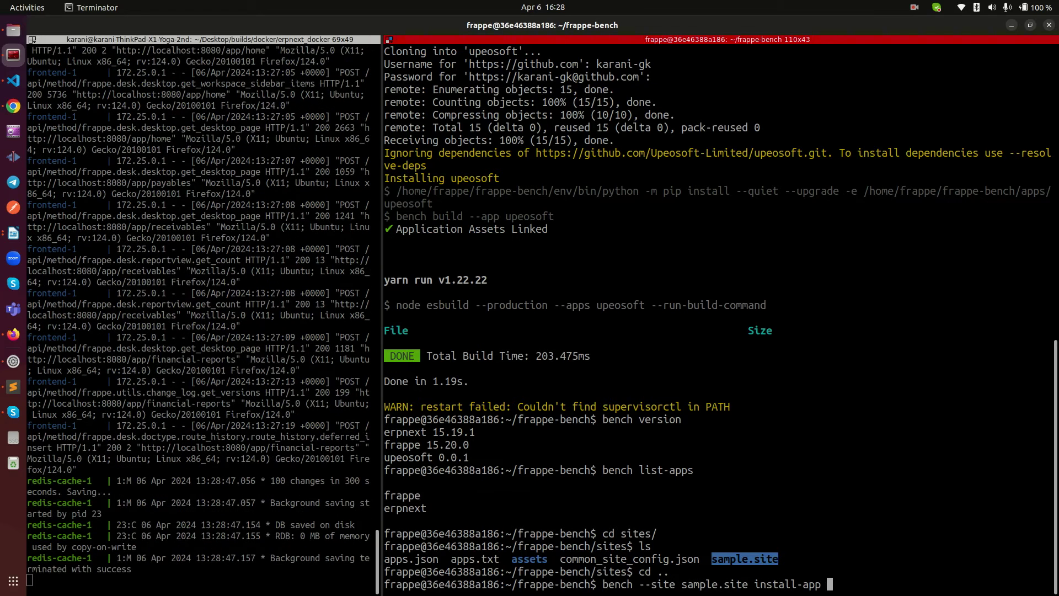
double_click(400, 462)
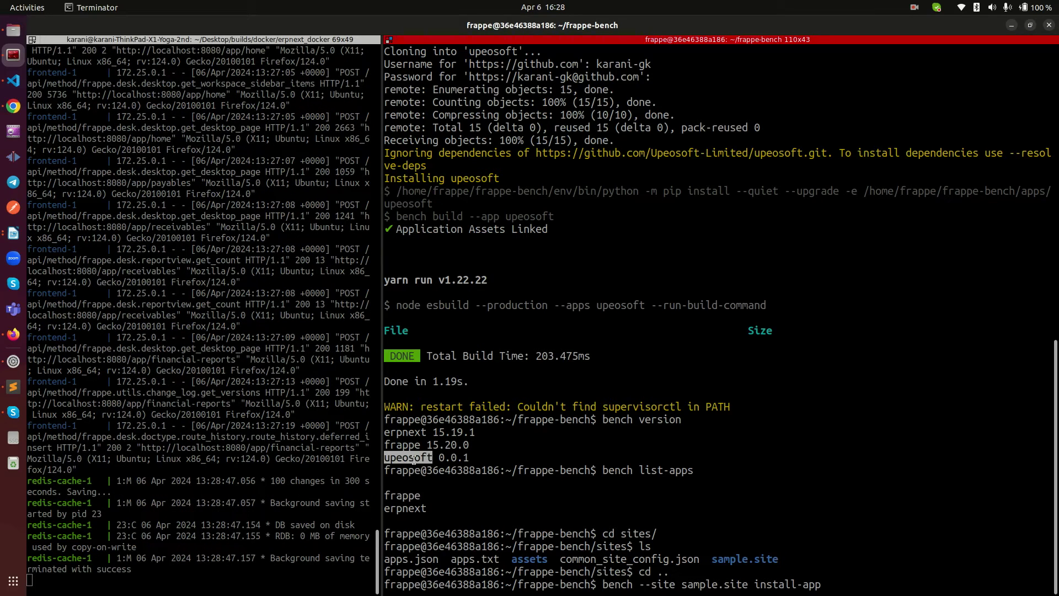
middle_click(593, 589)
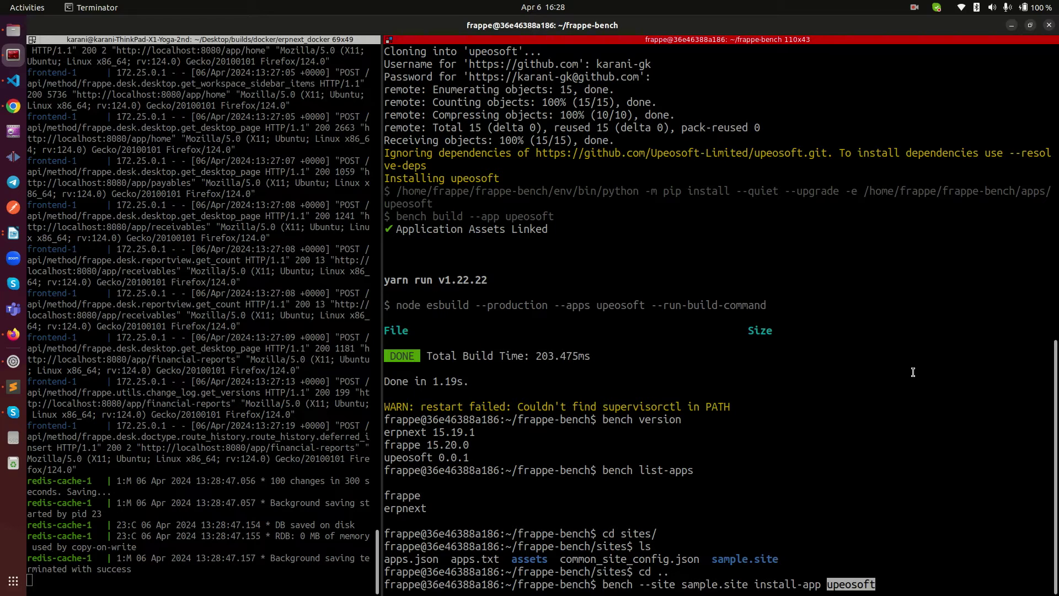
key(Return)
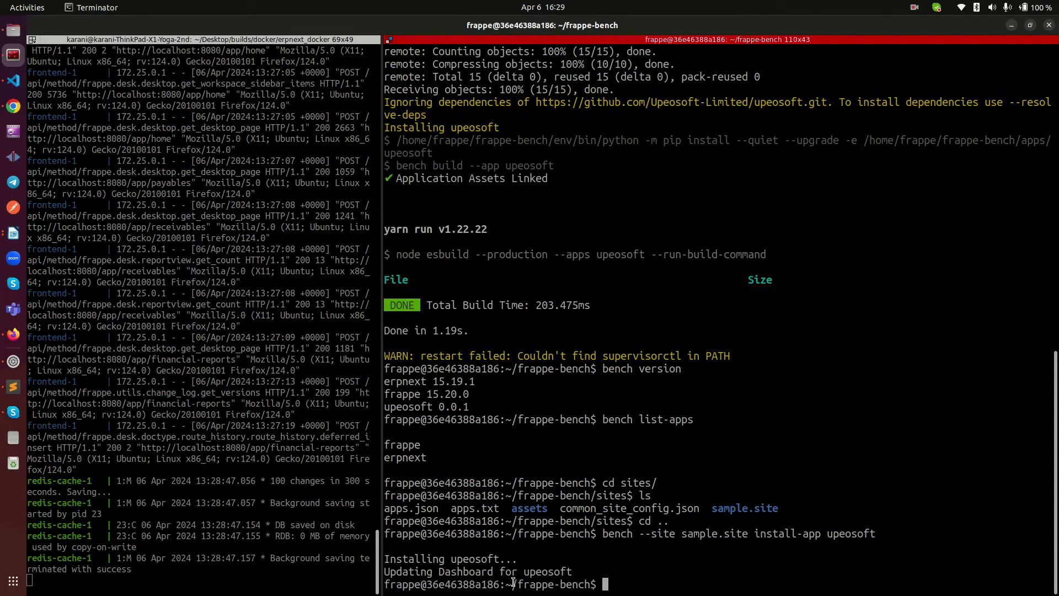
Step: Run bench --site sample.site migrate after the upeosoft install
drag(430, 574, 548, 572)
key(Up)
key(BackSpace)
key(BackSpace)
key(BackSpace)
key(BackSpace)
key(BackSpace)
key(BackSpace)
key(BackSpace)
key(BackSpace)
key(BackSpace)
key(BackSpace)
key(BackSpace)
key(BackSpace)
key(BackSpace)
key(BackSpace)
key(BackSpace)
key(BackSpace)
key(BackSpace)
key(BackSpace)
key(BackSpace)
key(BackSpace)
key(BackSpace)
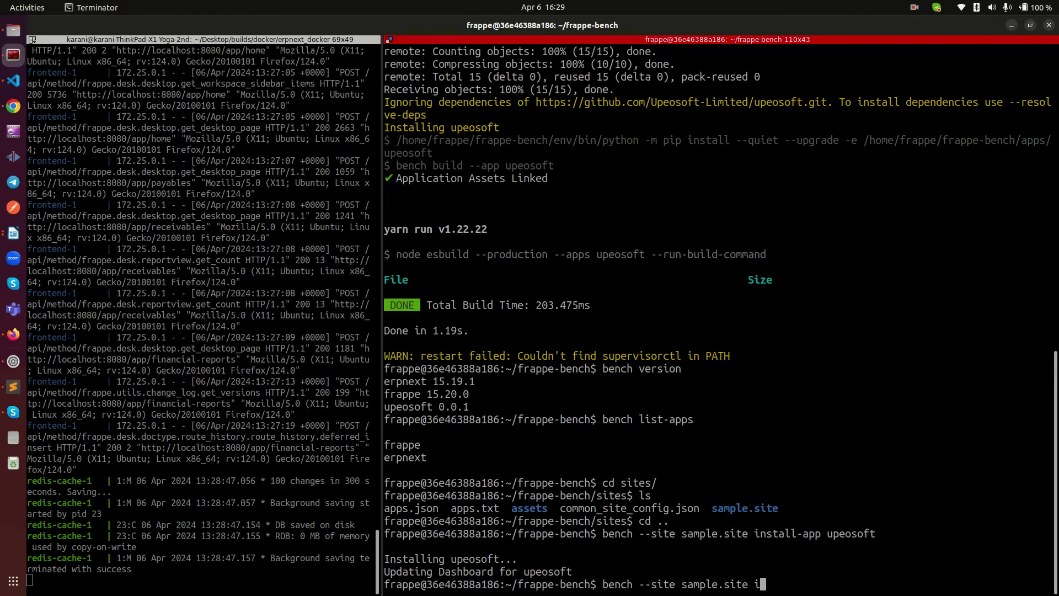
text(migrate)
key(Return)
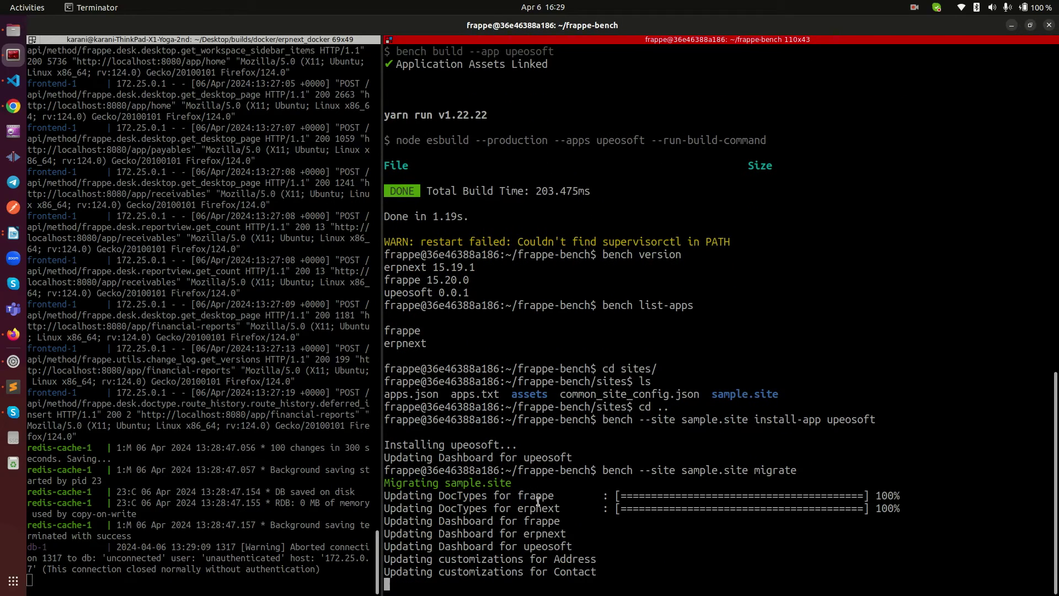
Step: Rerun the sample.site migration and highlight the missing upeosoft module error
drag(522, 496, 567, 526)
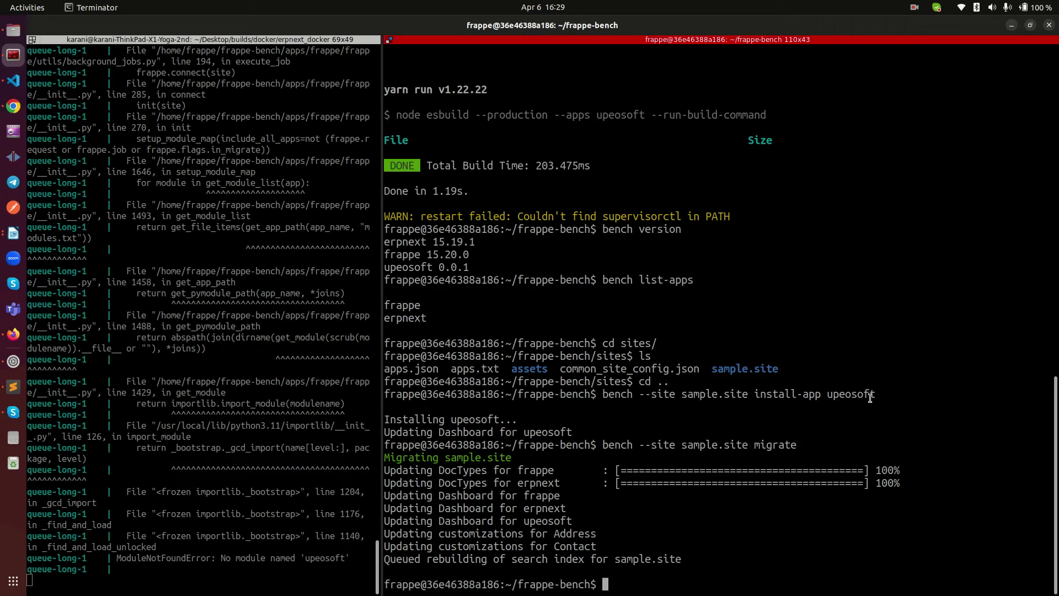
key(Up)
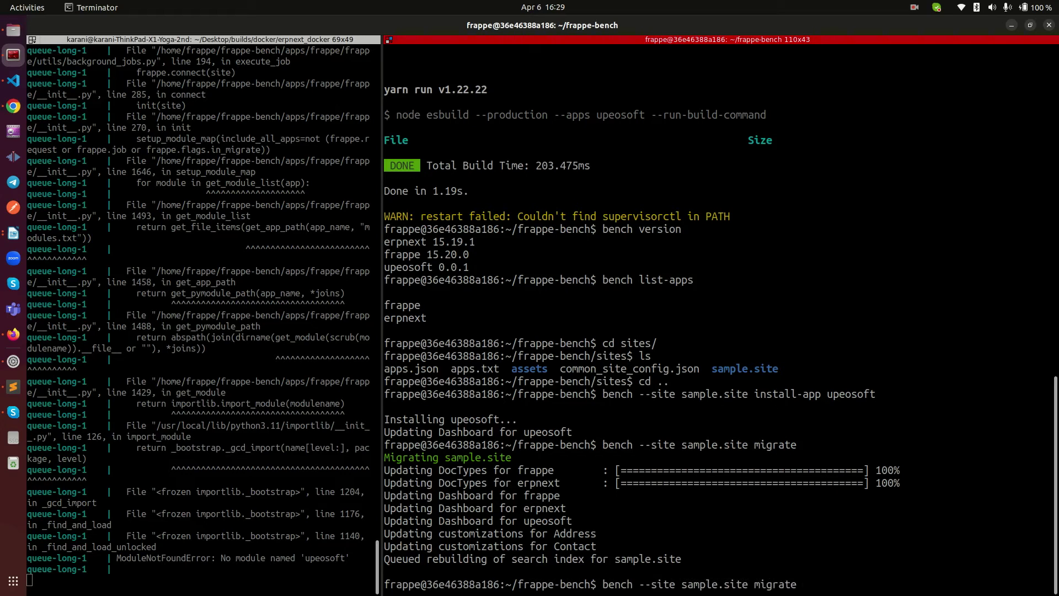
key(Up)
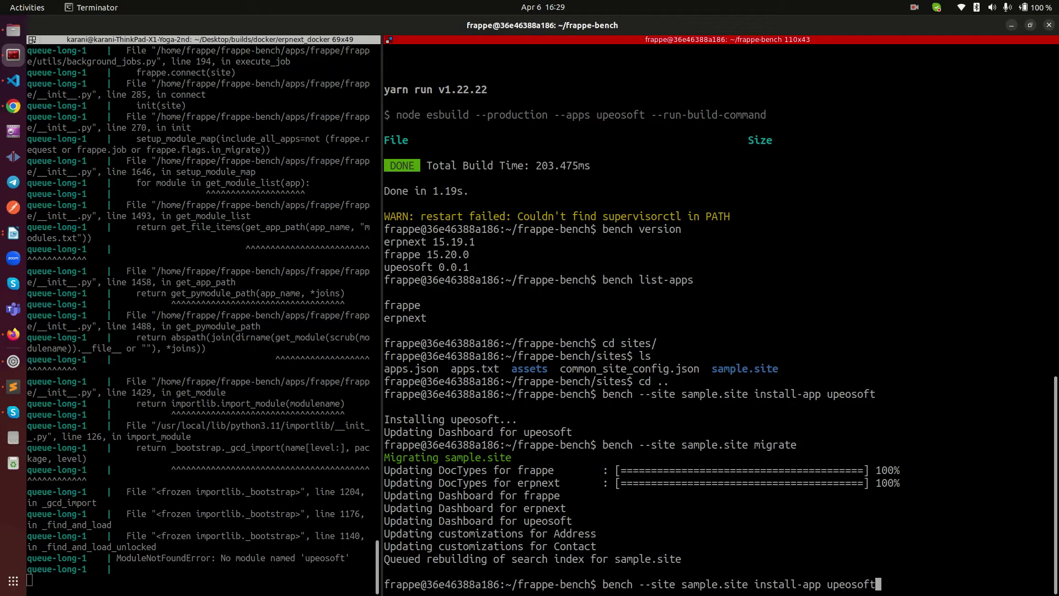
key(Up)
key(Return)
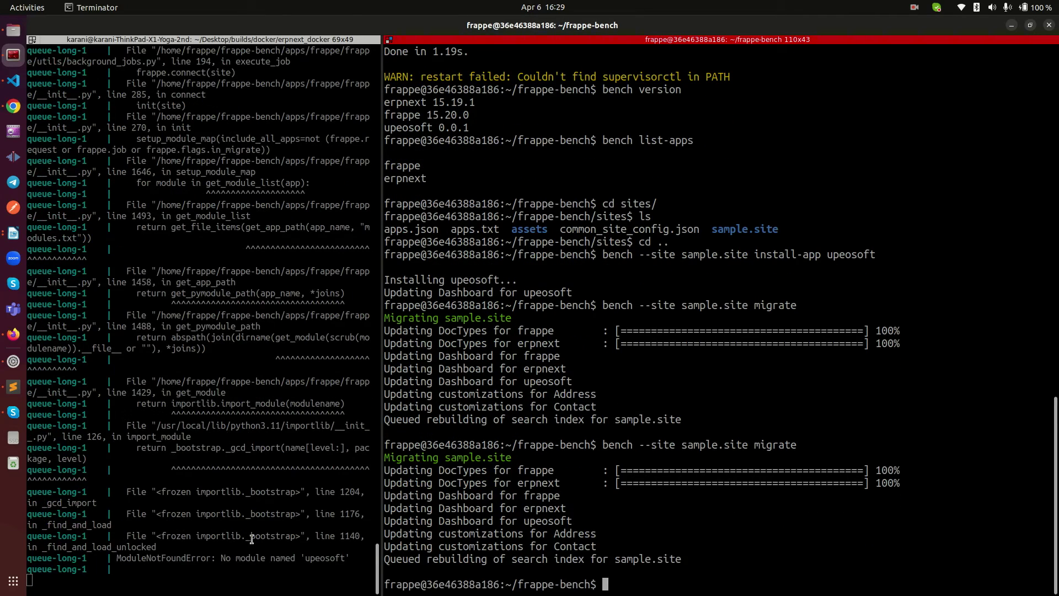
drag(297, 563, 320, 561)
Step: Reload ERPNext's Financial Reports page, note the Internal Server Error, and return to Terminator
click(13, 334)
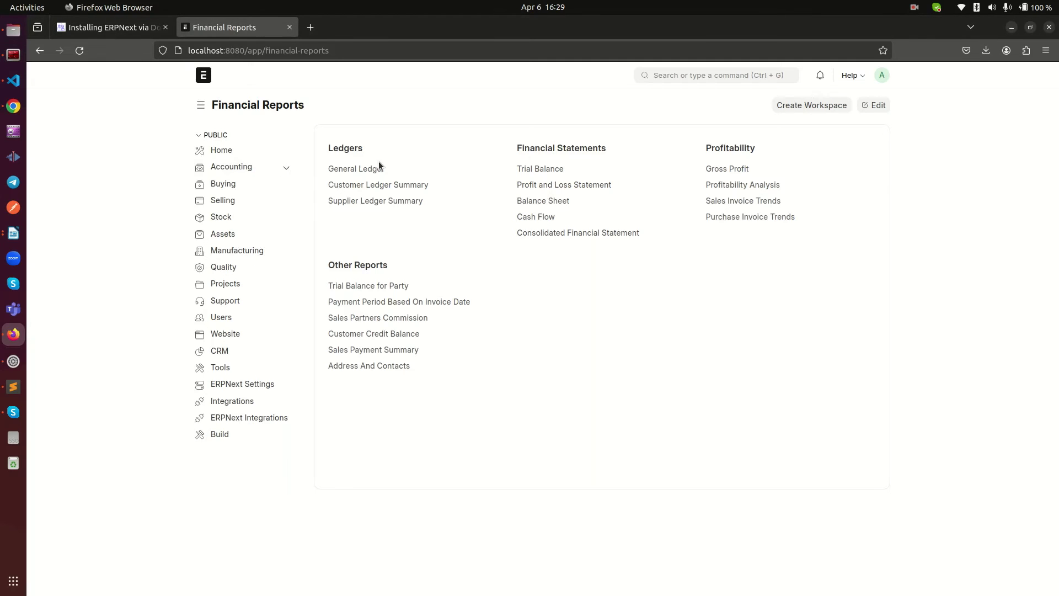
right_click(72, 171)
click(160, 184)
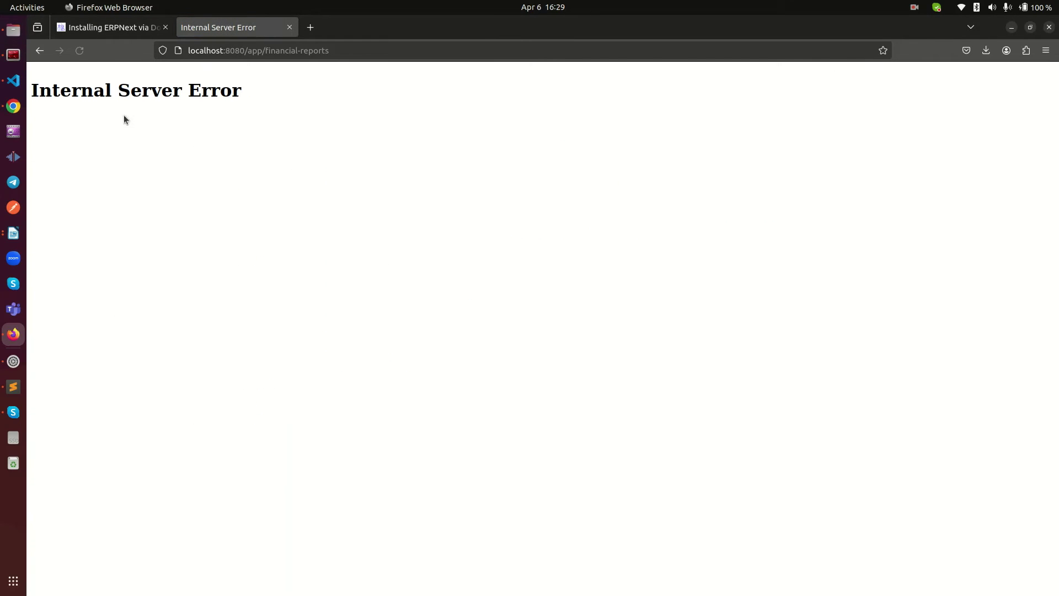
drag(71, 90, 273, 110)
click(272, 110)
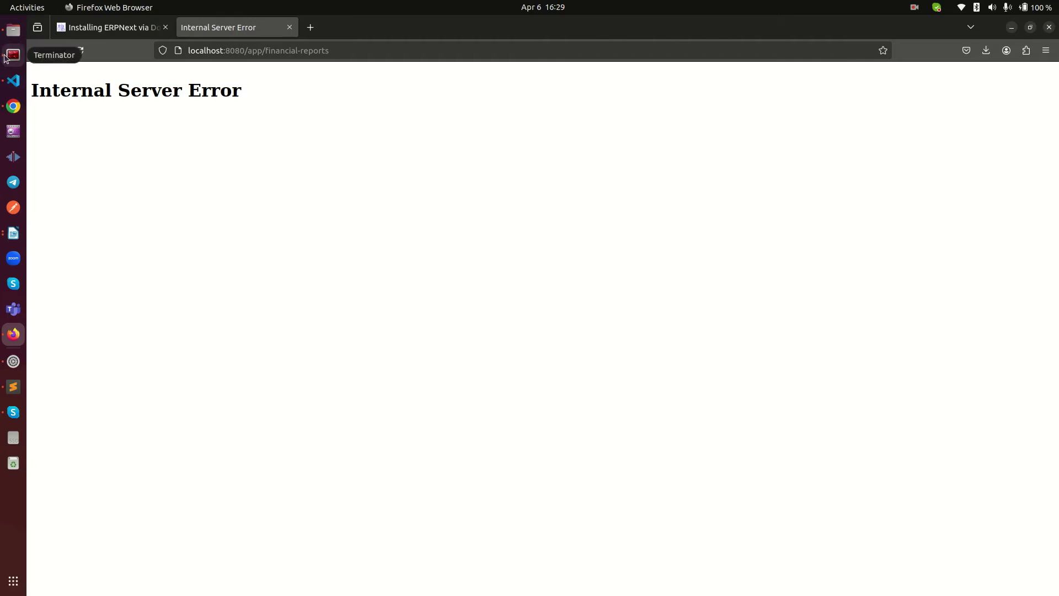
click(12, 55)
drag(339, 572, 221, 271)
Step: Stop the running ERPNext containers in the left pane with Ctrl+C
click(221, 270)
drag(766, 591, 704, 248)
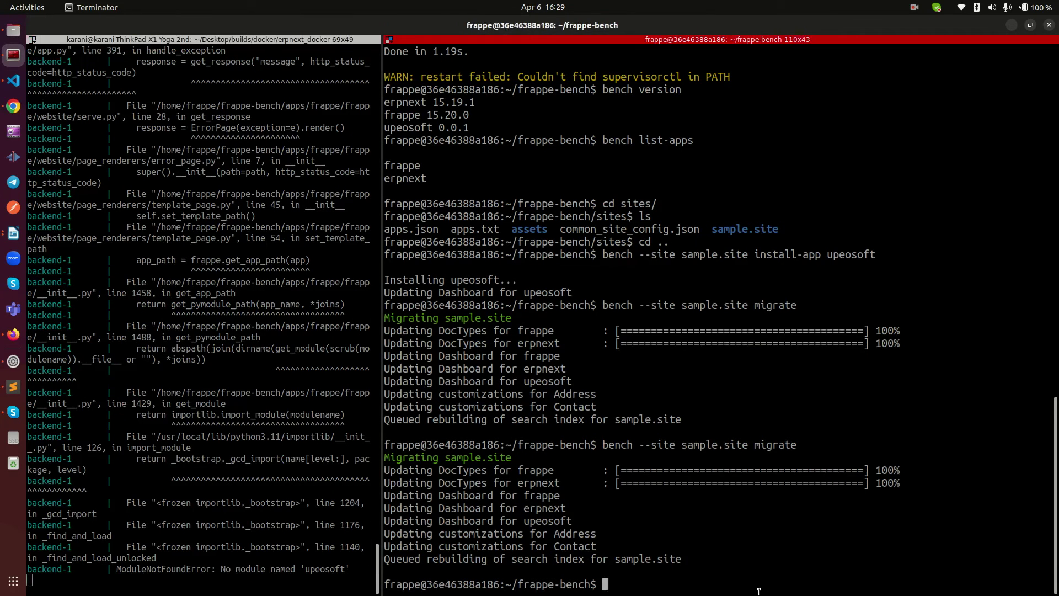
click(703, 247)
click(172, 440)
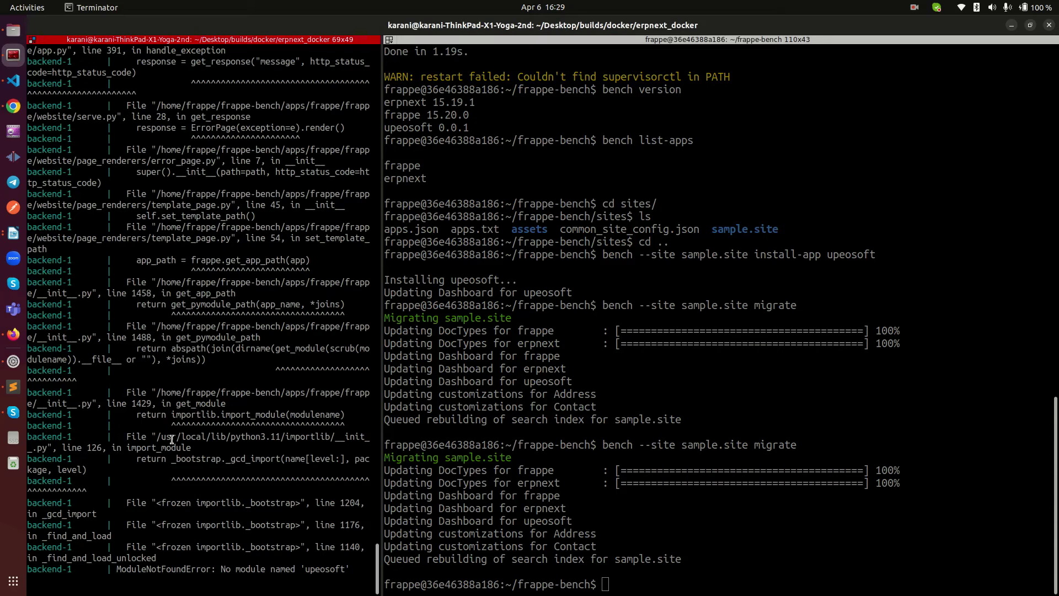
key(ctrl+c)
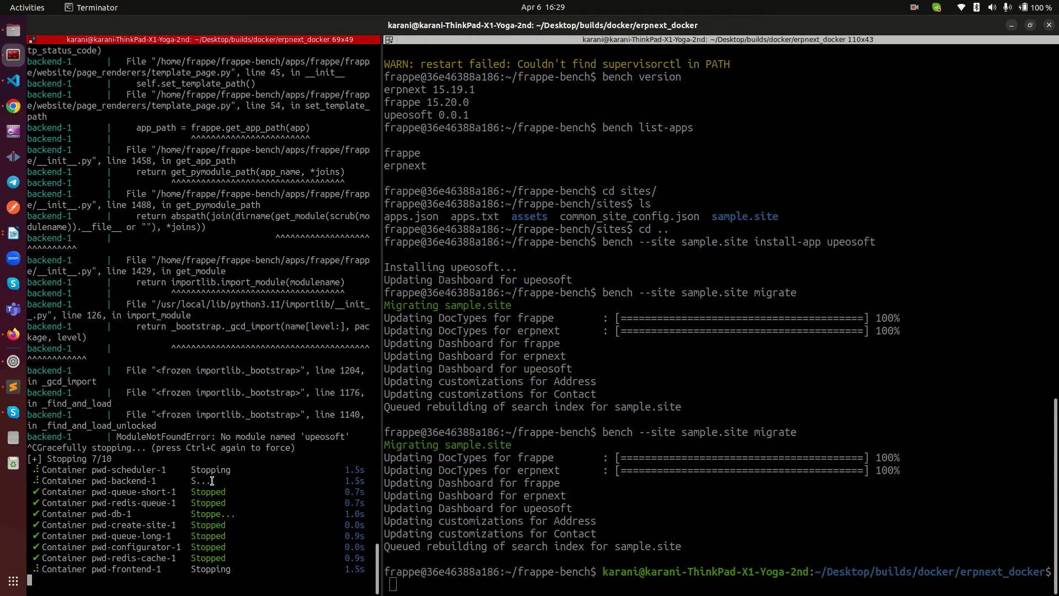
click(389, 582)
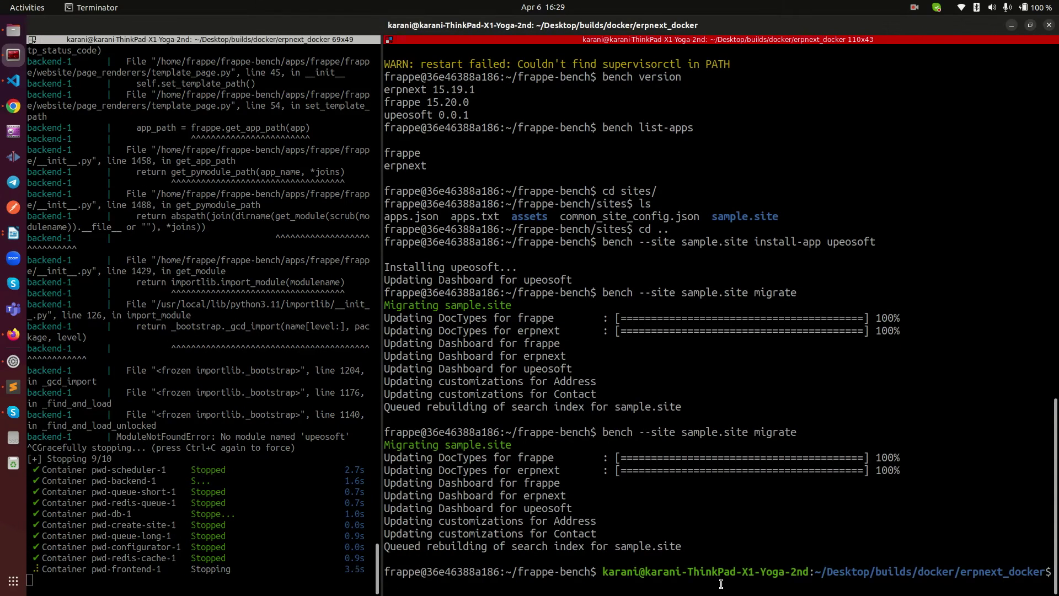
drag(393, 584, 679, 378)
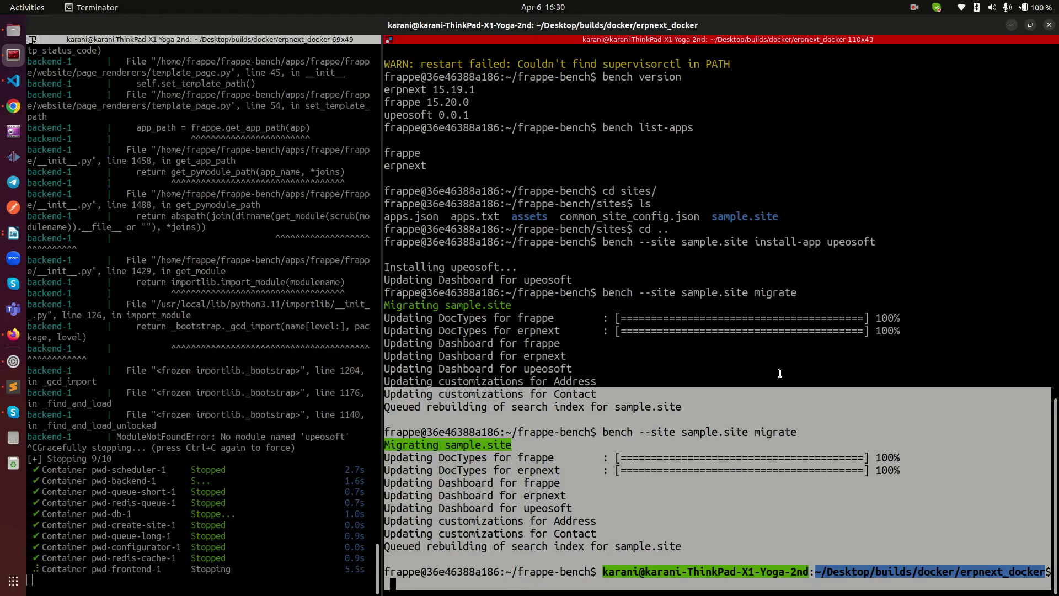
click(779, 372)
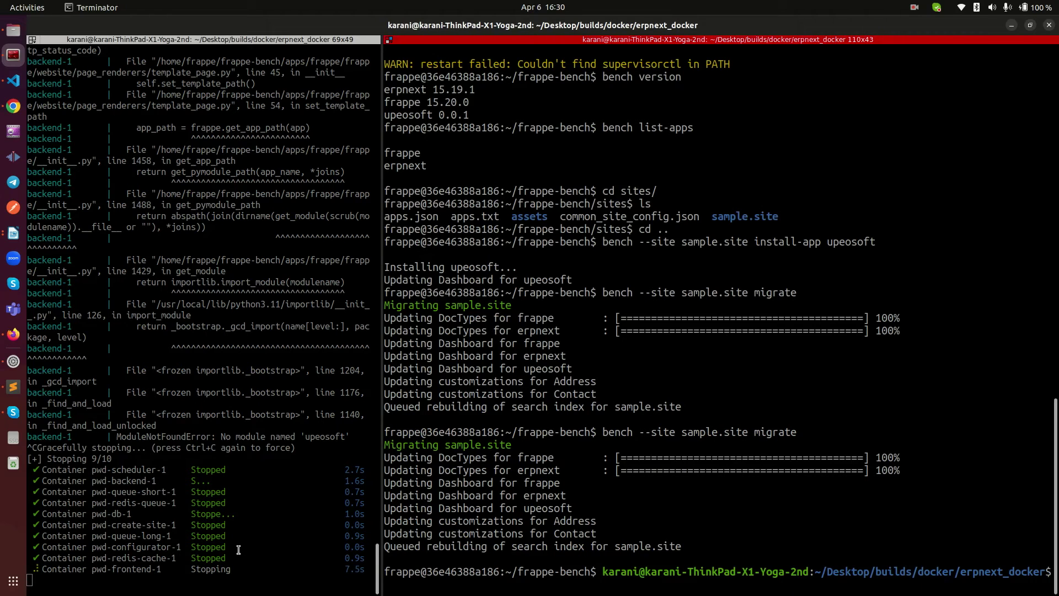
click(243, 498)
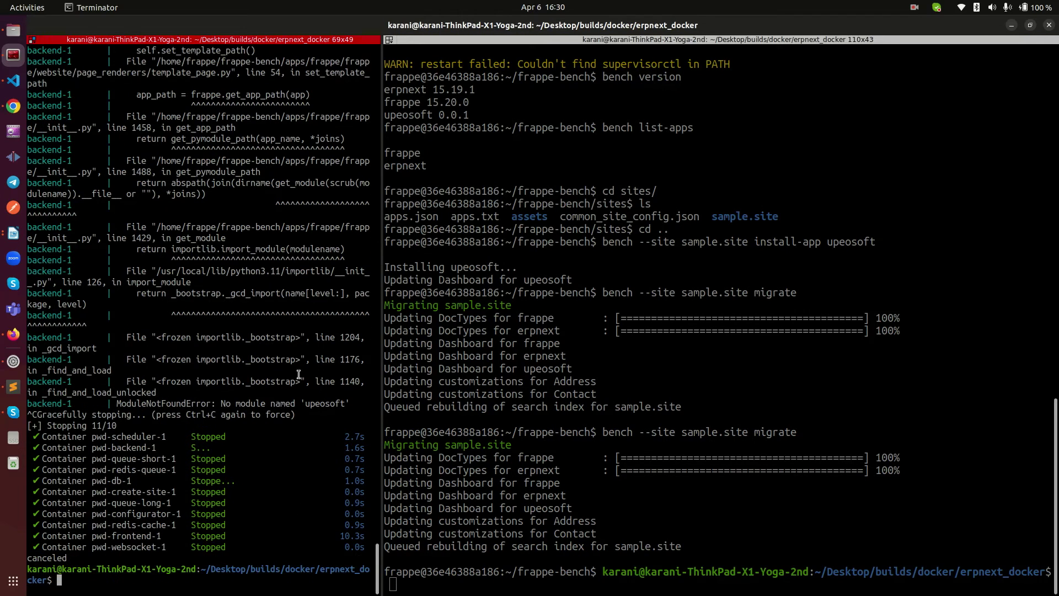
Step: Widen the left pane and rerun sudo docker compose -p pwd up with the sudo password
drag(381, 327, 601, 328)
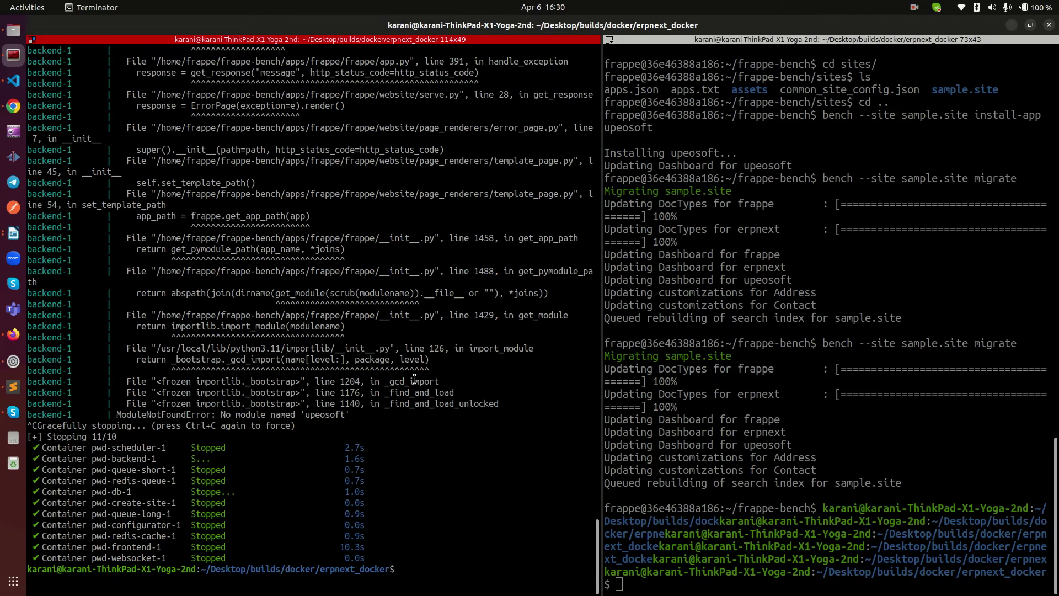
key(Up)
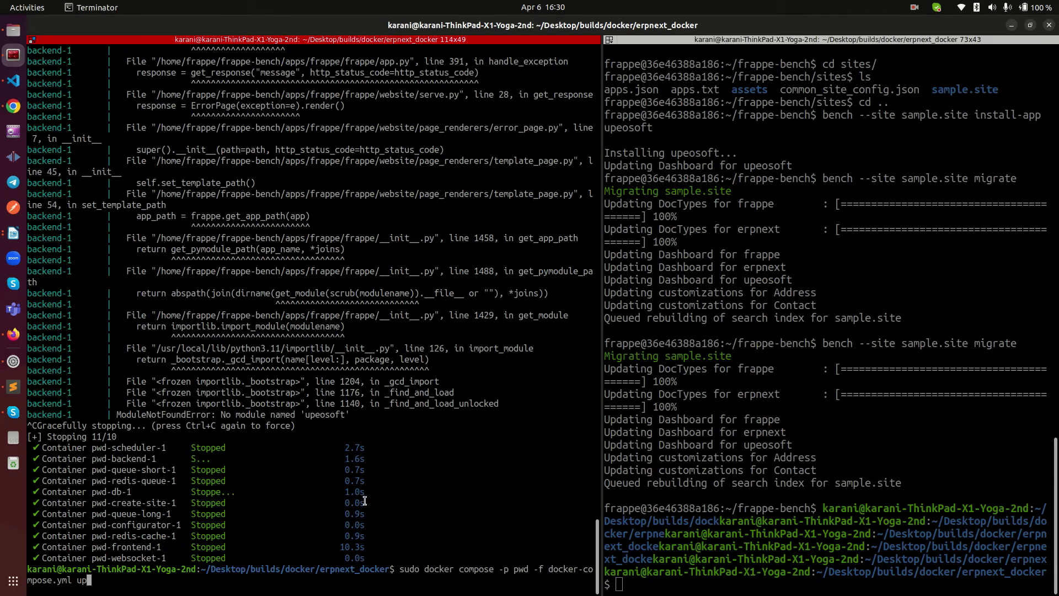
key(Return)
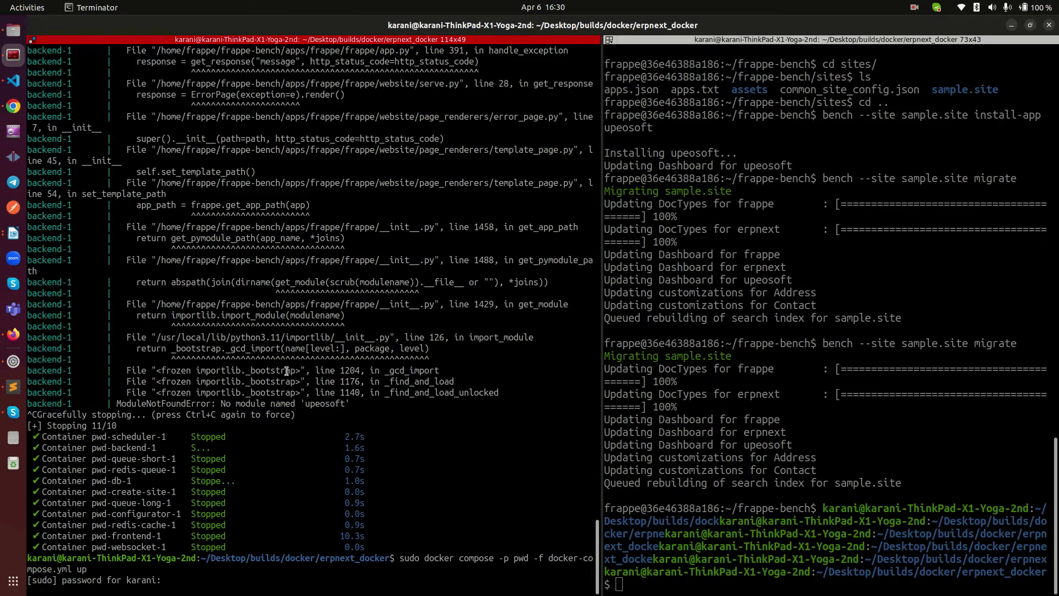
key(Return)
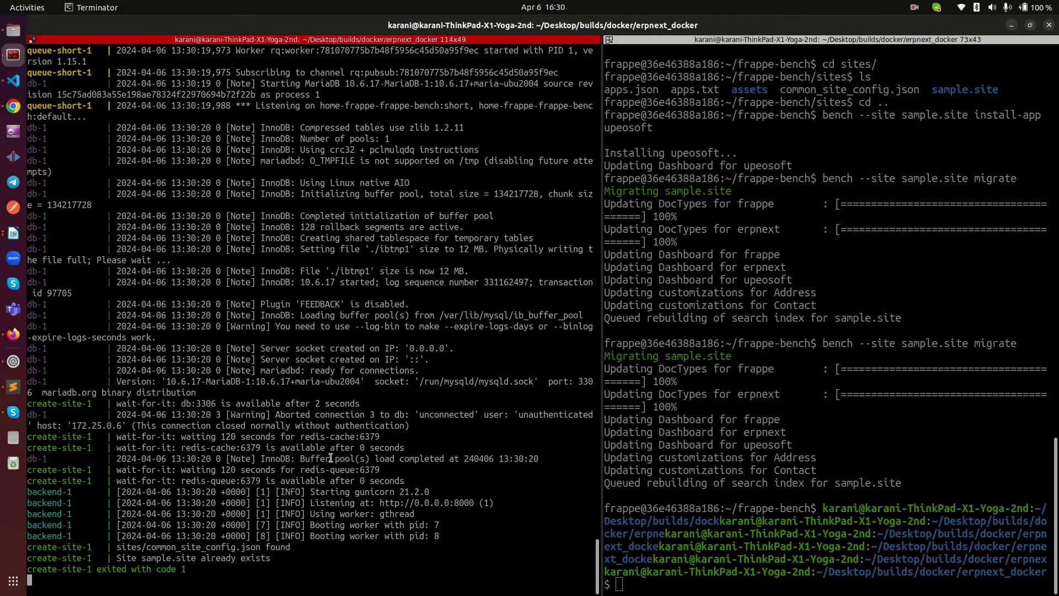
drag(196, 571, 141, 480)
click(175, 554)
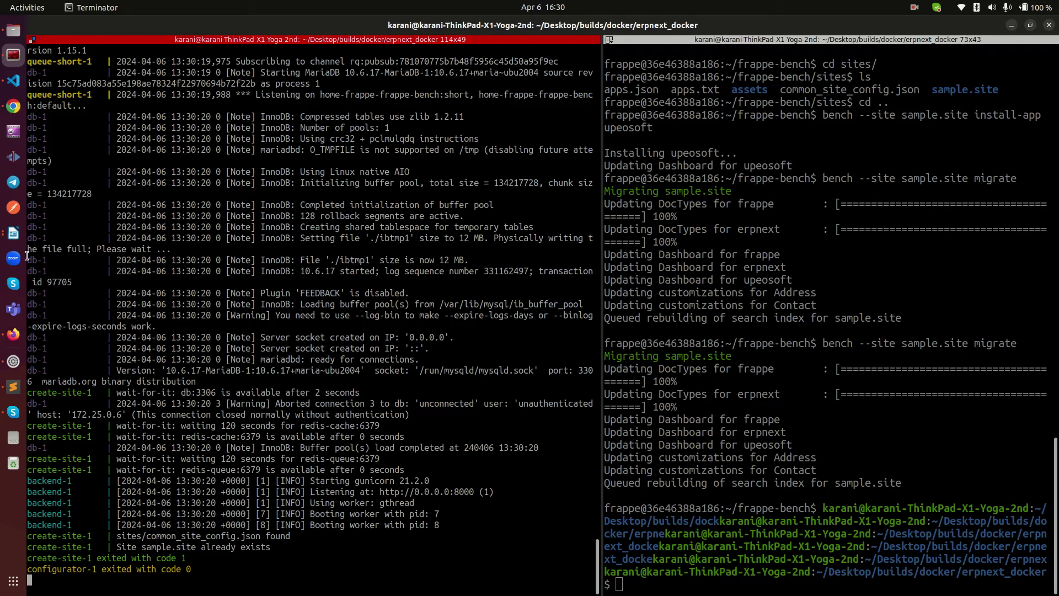
Step: Reload the errored ERPNext page in Firefox and collapse the Accounting group
click(13, 334)
right_click(281, 228)
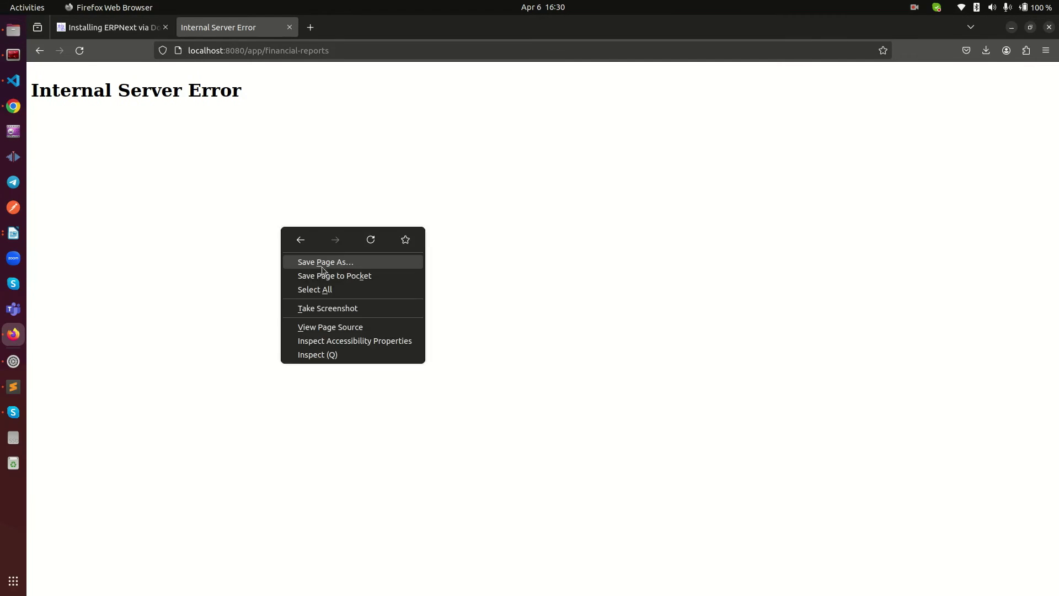
click(364, 241)
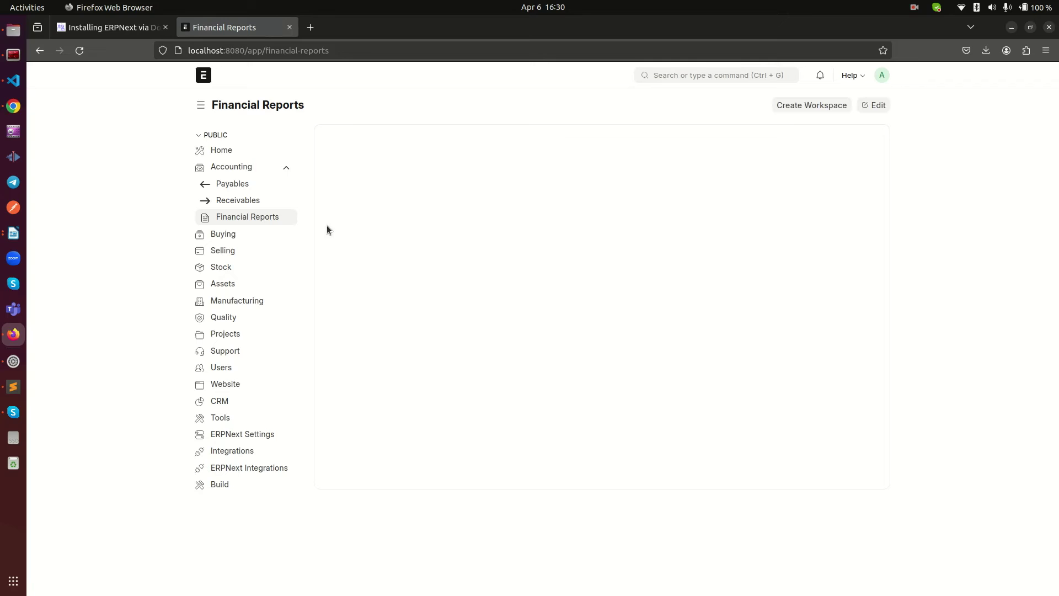
click(286, 167)
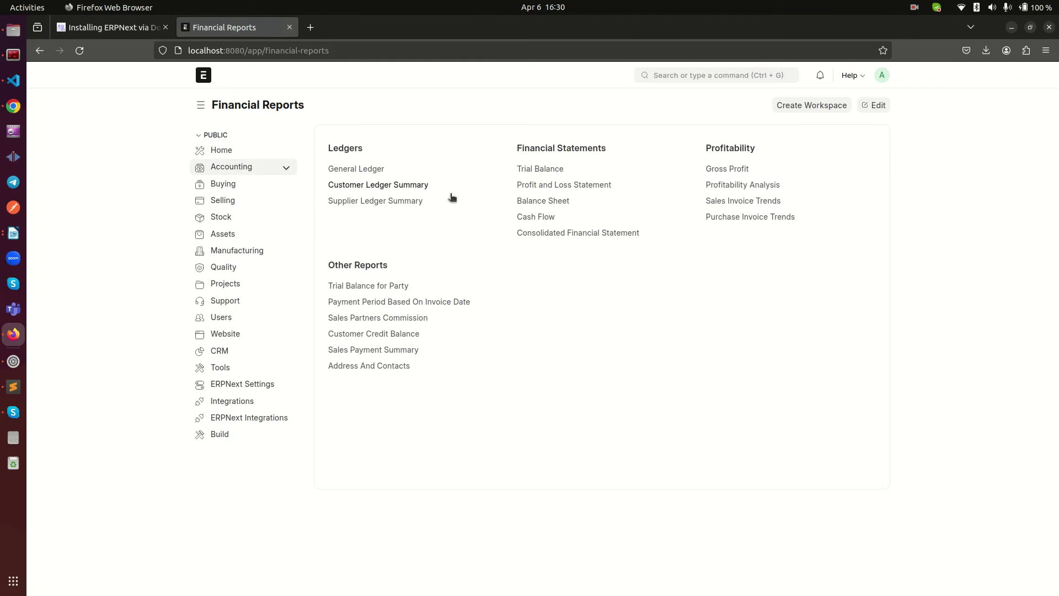
Step: Open Help > About and point out the Upeosoft v0.0.1 (main) line
click(853, 77)
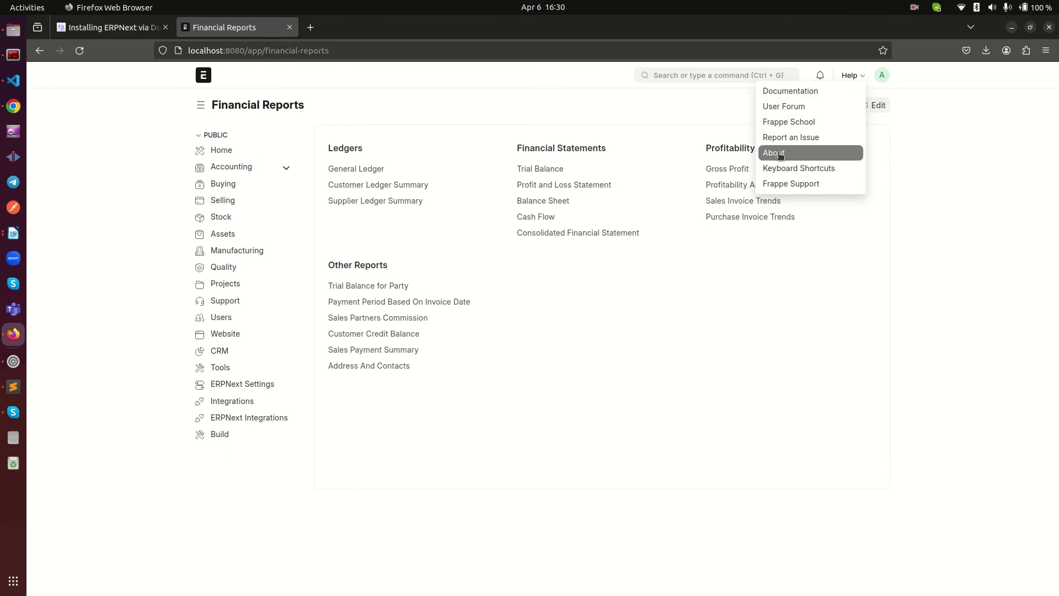
click(778, 153)
drag(400, 310, 494, 315)
click(406, 317)
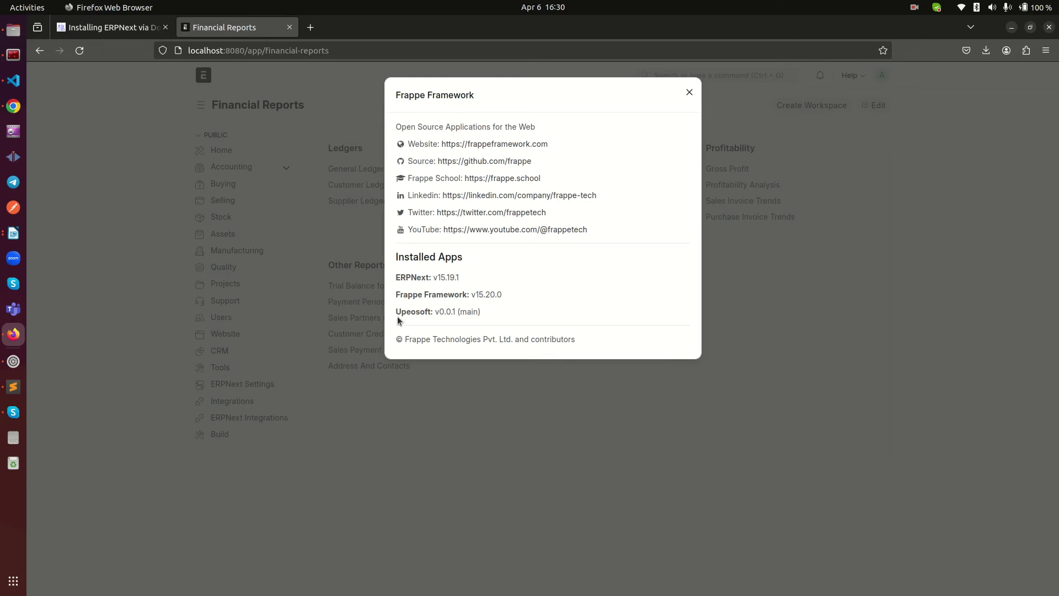
drag(396, 312, 518, 307)
click(517, 307)
key(alt+Tab)
Step: Widen the right pane and open a /bin/bash shell in the ERPNext container via docker exec
click(606, 276)
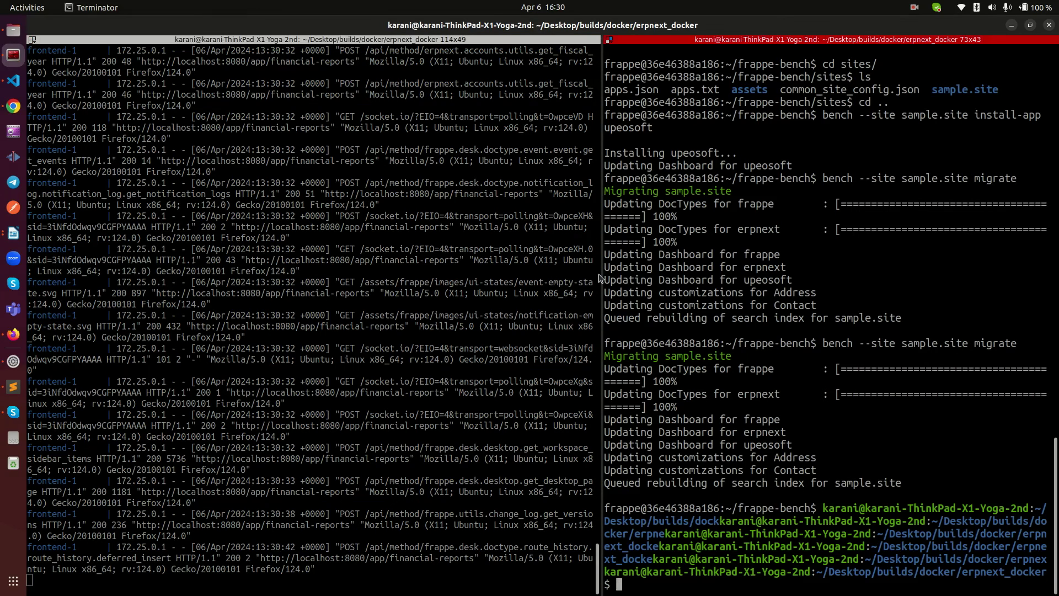
drag(601, 278, 142, 254)
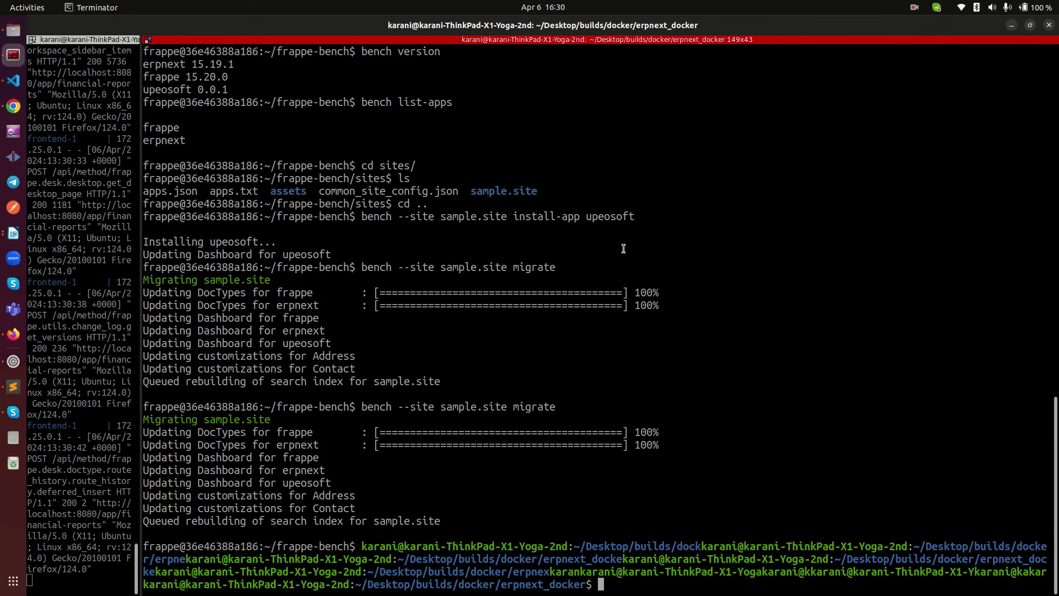
text(bench)
key(BackSpace)
key(BackSpace)
key(BackSpace)
key(BackSpace)
key(BackSpace)
key(BackSpace)
key(Up)
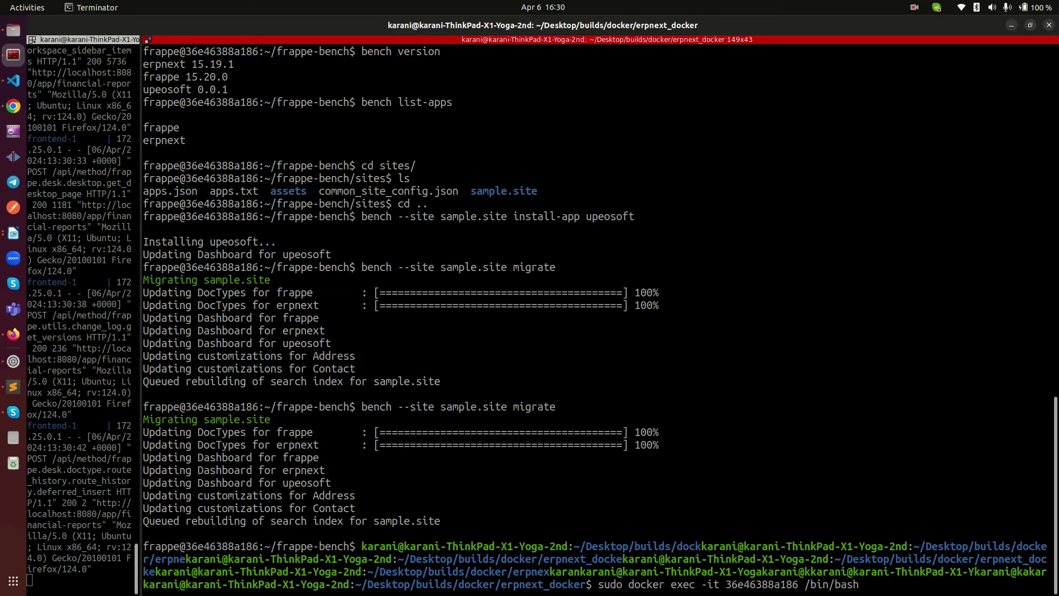
key(ctrl+c)
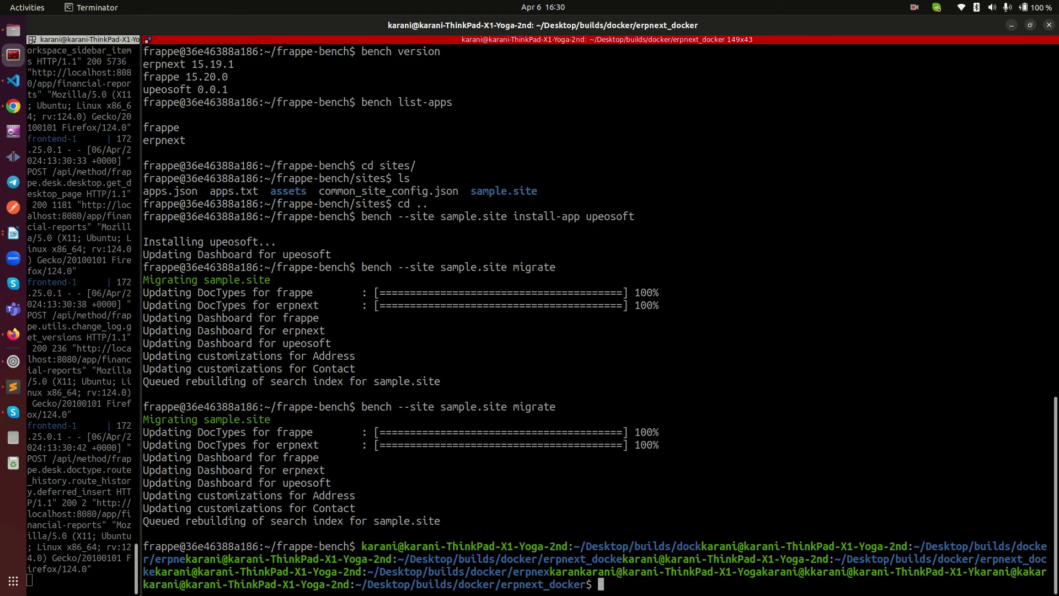
key(ctrl+l)
key(Up)
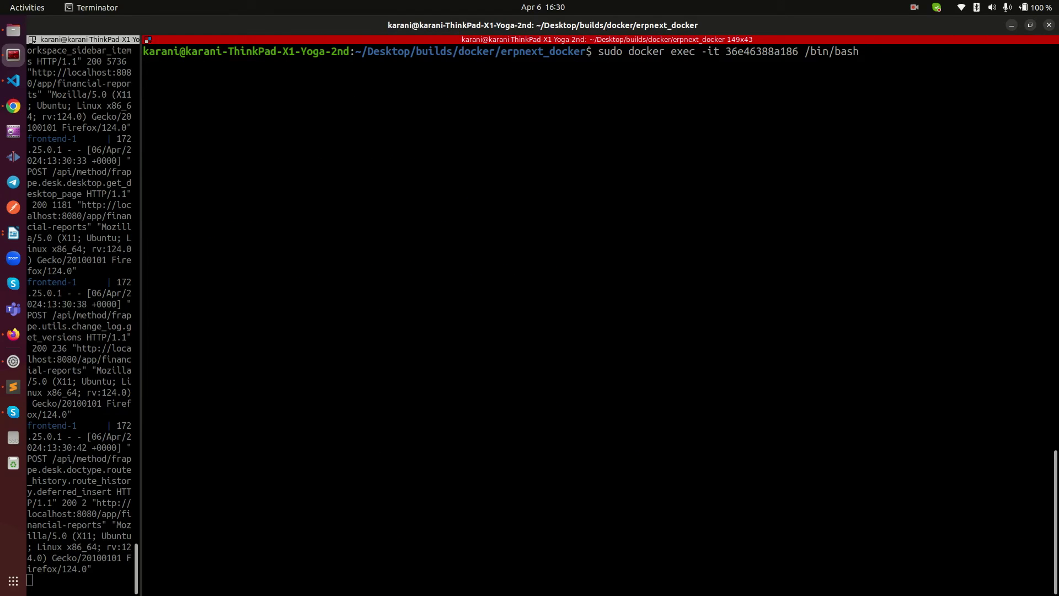
key(Return)
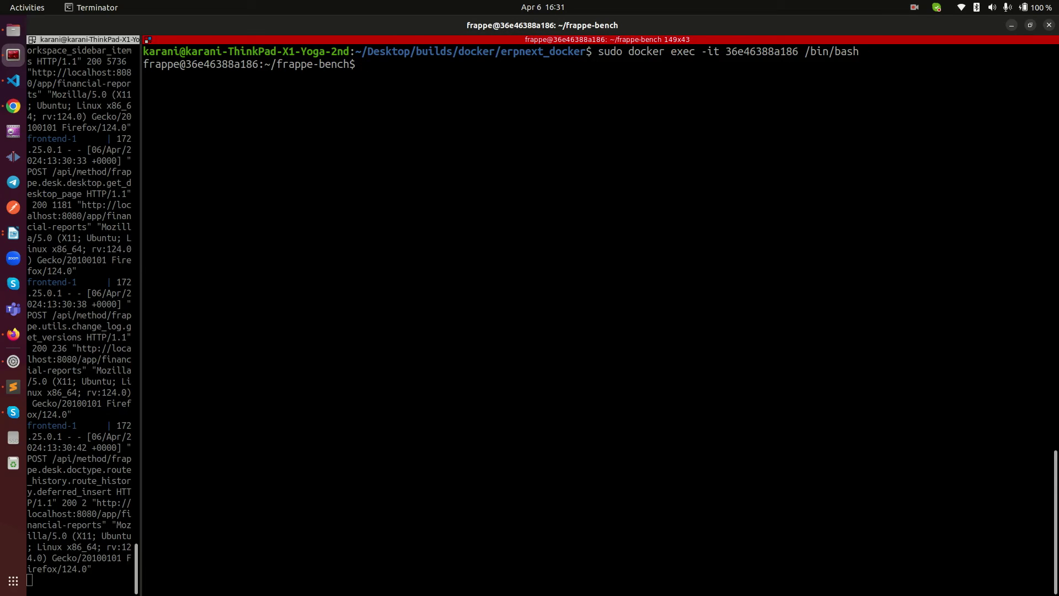
Step: Run bench version inside the container and highlight its output
text(bench versiin)
key(BackSpace)
key(BackSpace)
text(on)
key(Return)
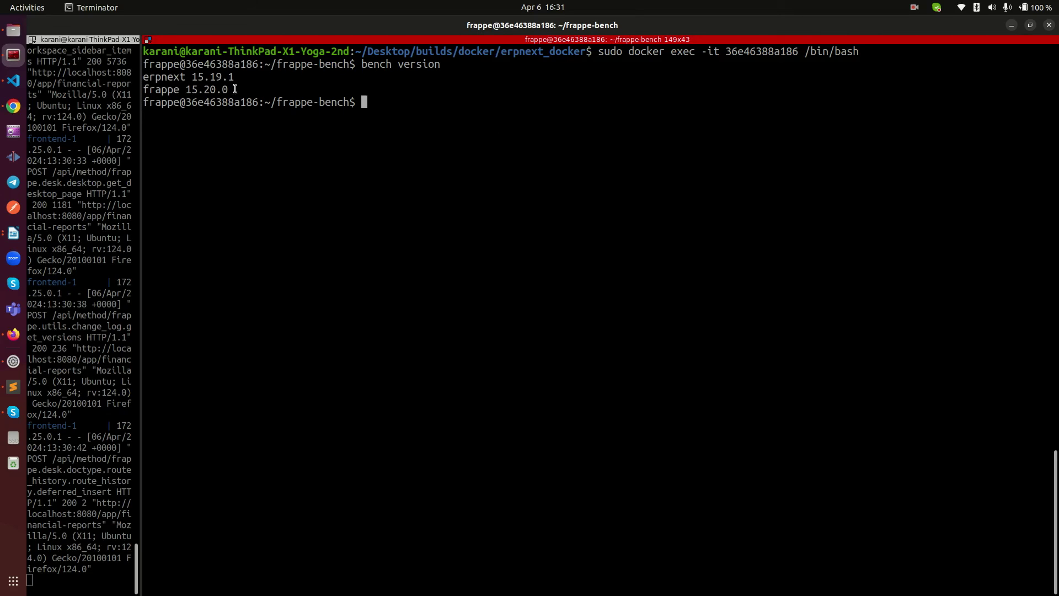
drag(155, 78, 227, 108)
click(161, 108)
Step: Run bench list-apps, highlighting upeosoft 0.0.1 on main, then switch to the WordPress post editor
text(bench list-apps)
key(Return)
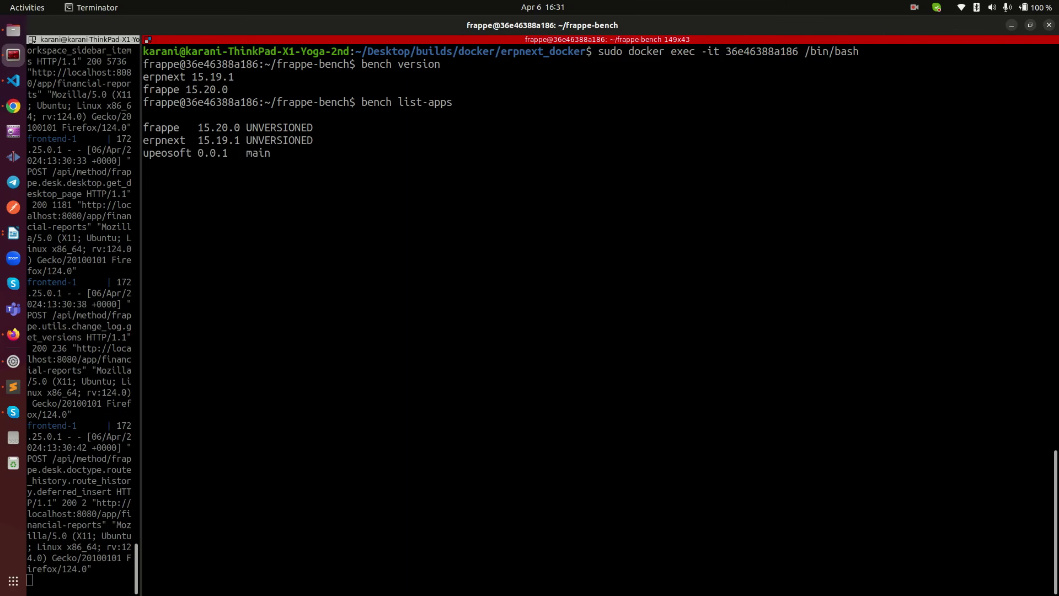
drag(152, 156, 329, 171)
click(383, 167)
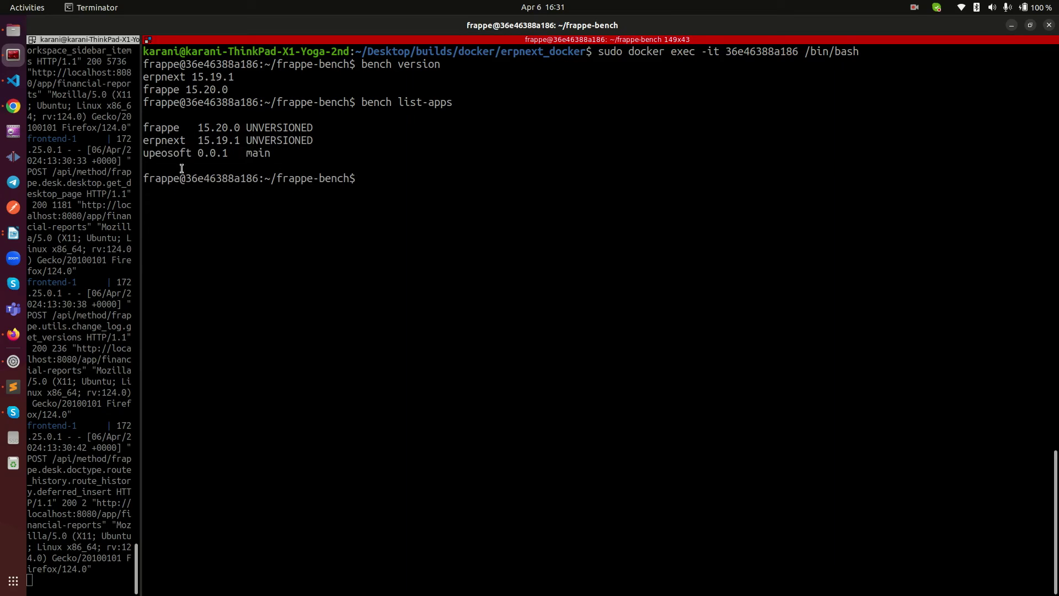
drag(146, 154, 209, 155)
click(170, 159)
double_click(165, 155)
double_click(253, 152)
click(463, 182)
double_click(252, 153)
click(456, 153)
click(13, 106)
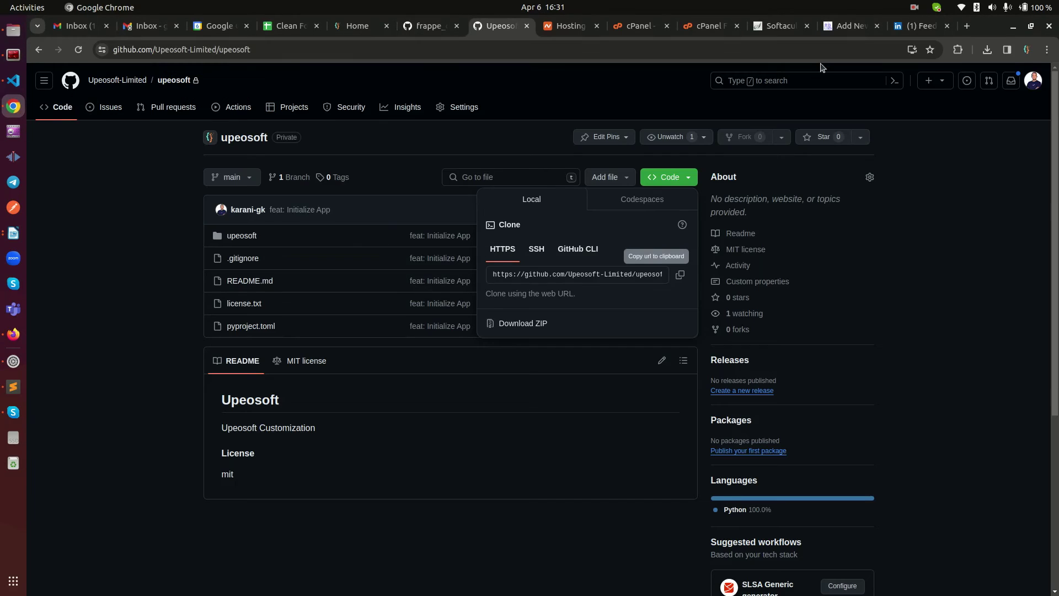
click(856, 28)
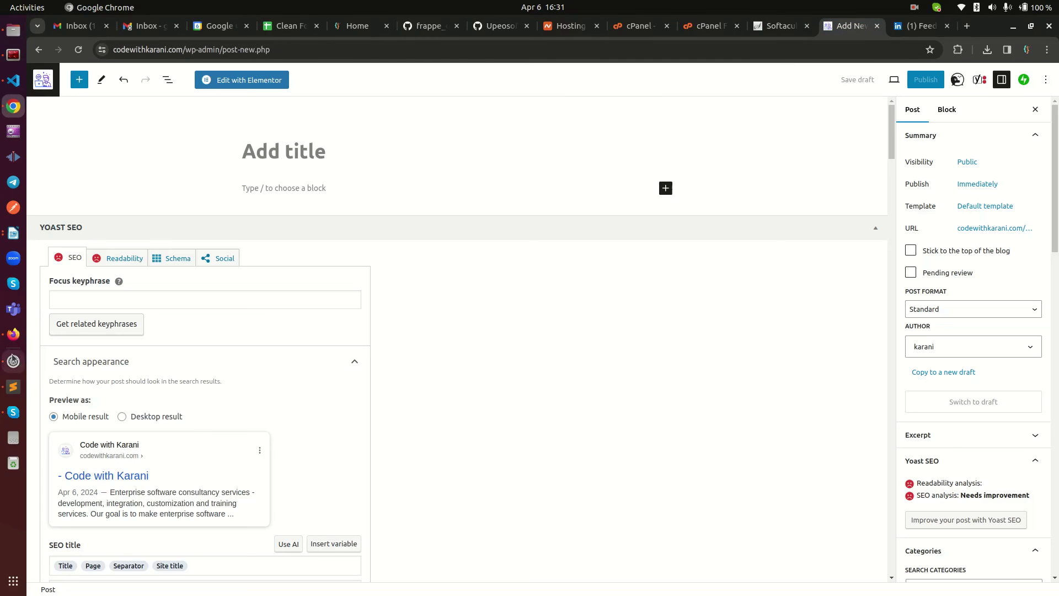
Step: Close the About dialog, reload Financial Reports, and collapse the Accounting group
click(13, 334)
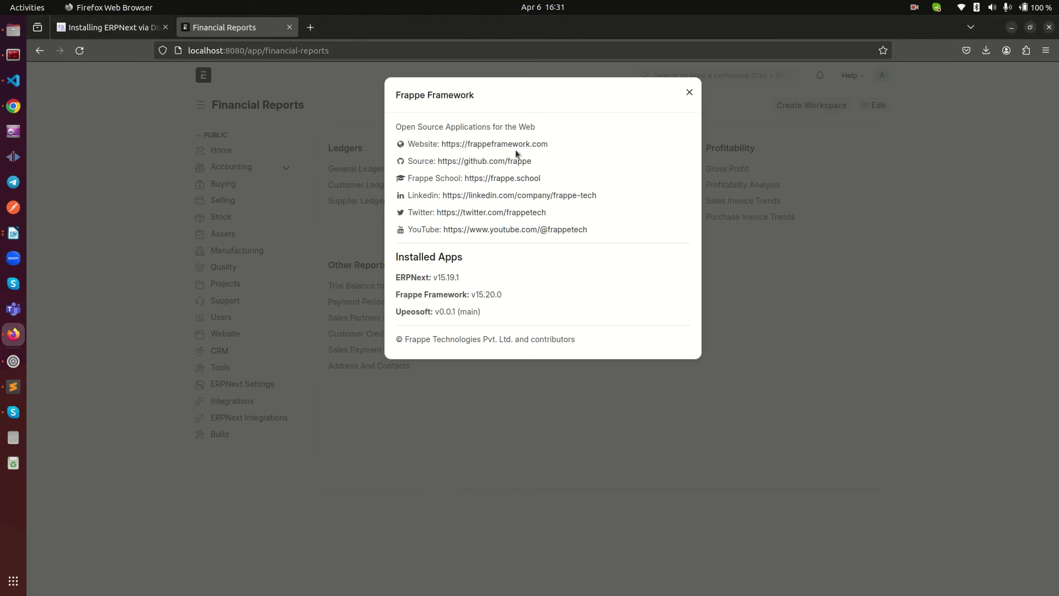
click(111, 218)
right_click(98, 216)
click(184, 225)
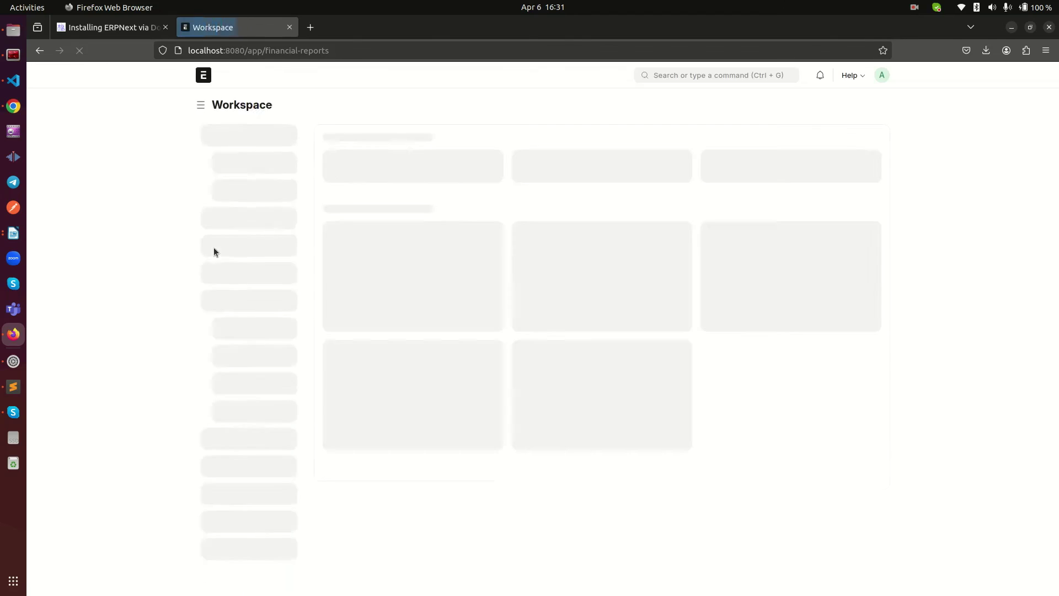
click(288, 167)
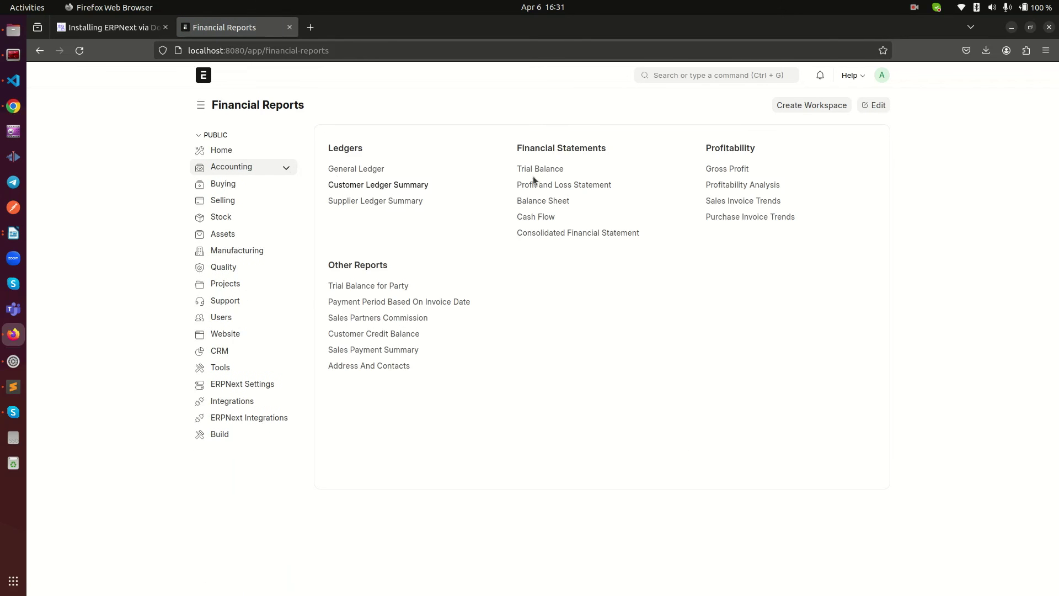
Step: Reopen Help > About and select the Upeosoft v0.0.1 (main) line
click(853, 75)
click(780, 155)
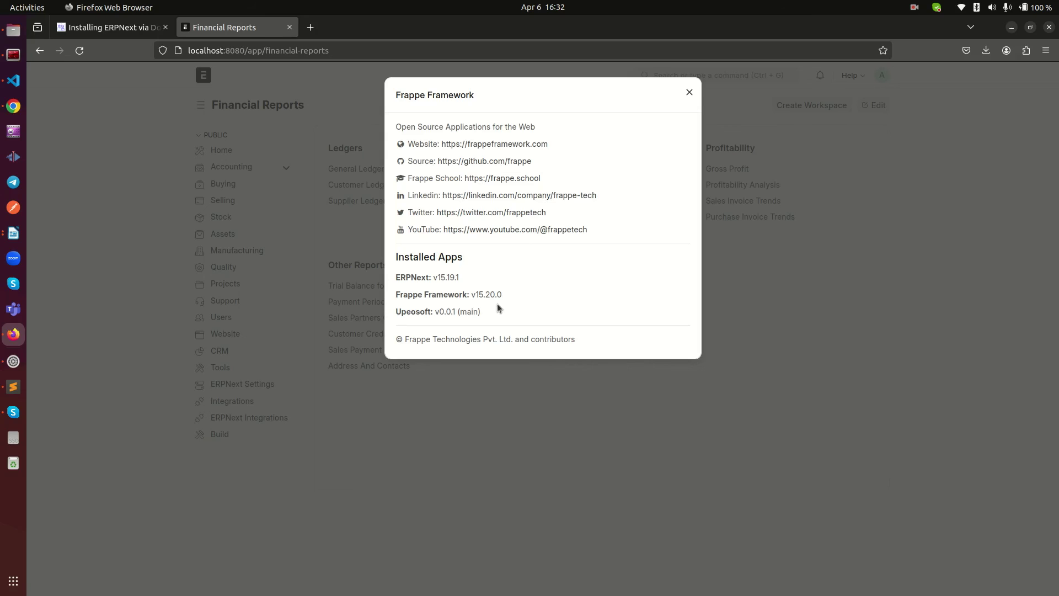
drag(411, 310, 487, 313)
click(528, 297)
drag(411, 312, 518, 321)
triple_click(421, 310)
click(523, 301)
double_click(407, 313)
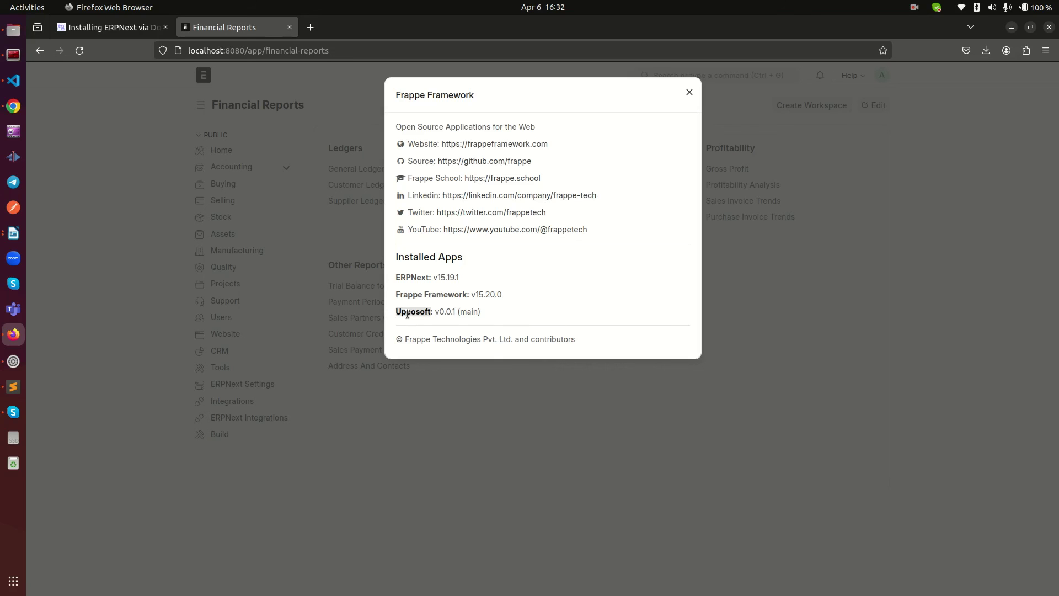